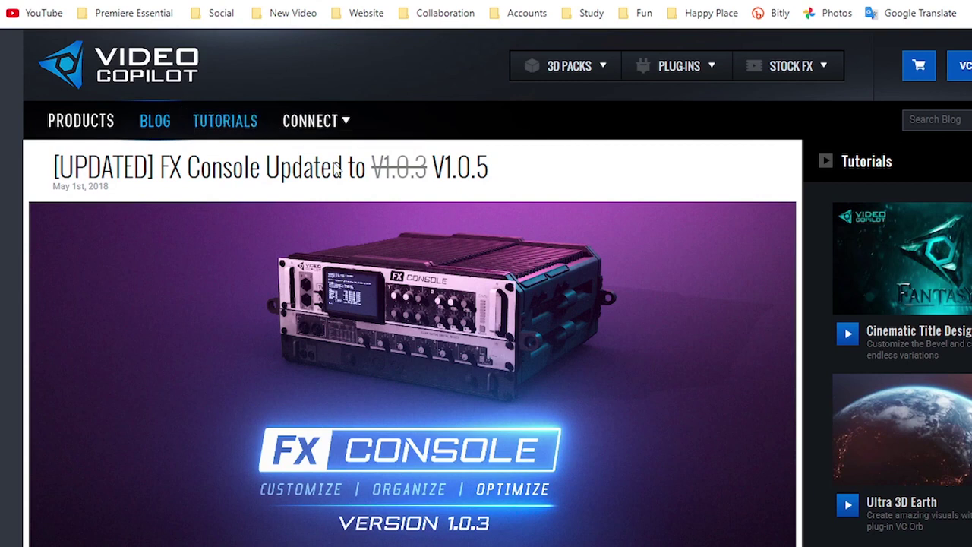
# - Scroll the Video Copilot FX Console V1.0.5 post down to the Download Windows/Apple buttons
pyautogui.scroll(-3, 380, 276)
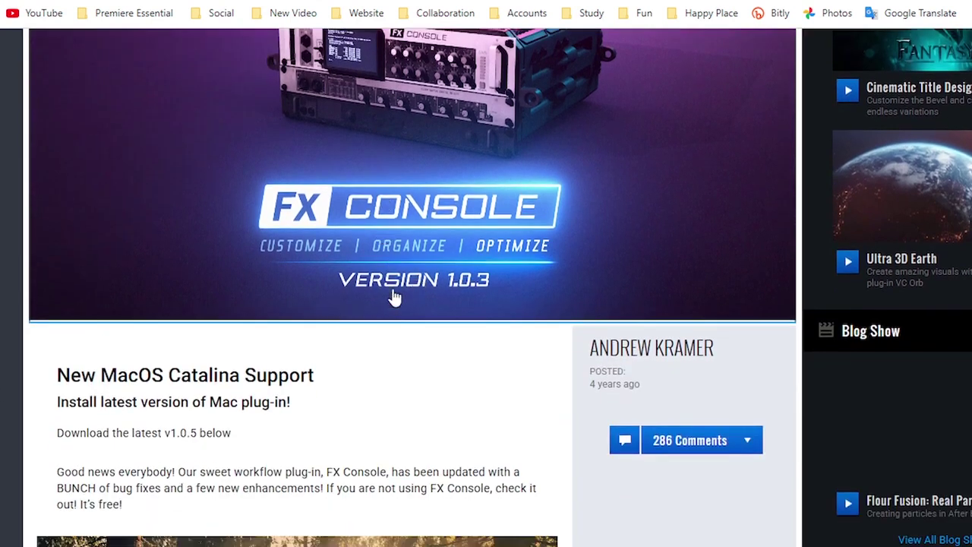
pyautogui.scroll(-3, 380, 271)
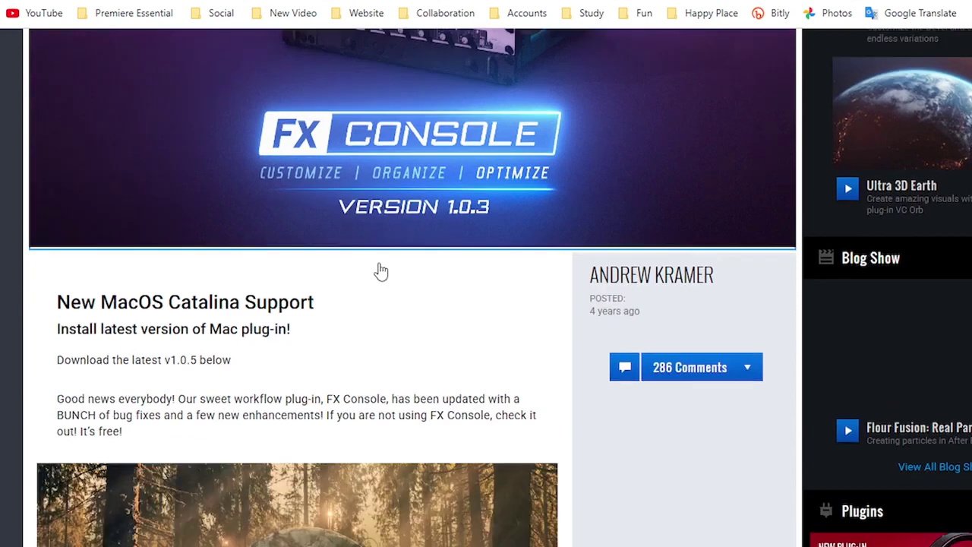
pyautogui.scroll(-17, 417, 266)
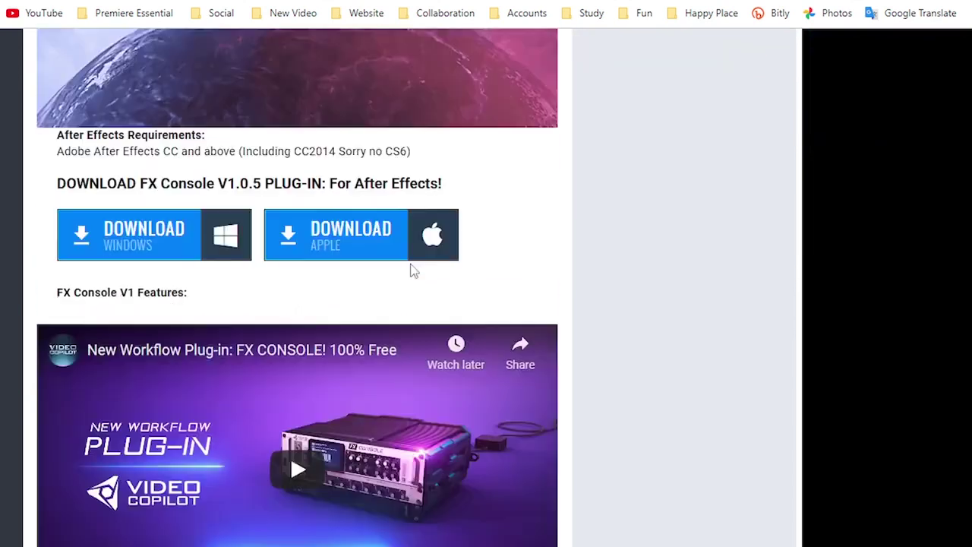
pyautogui.scroll(1, 410, 271)
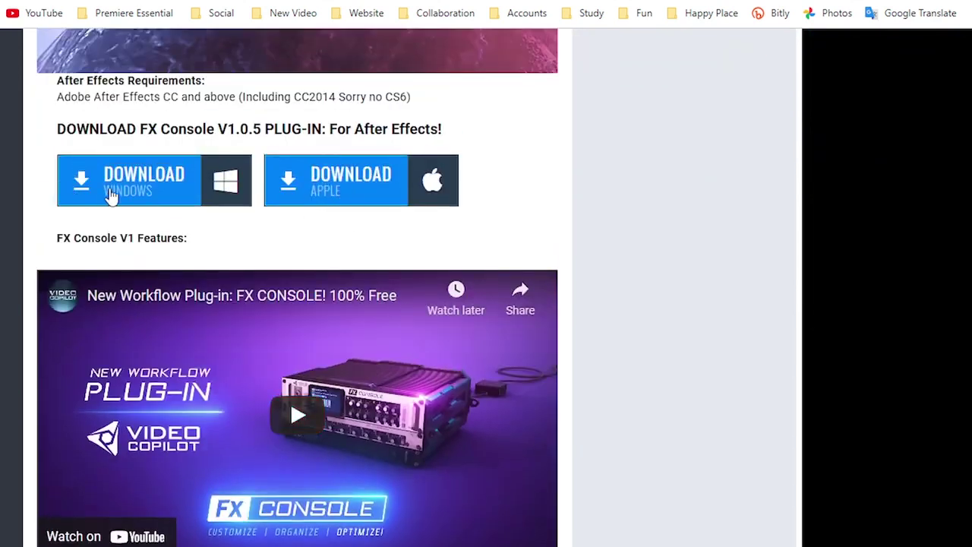
pyautogui.scroll(20, 397, 261)
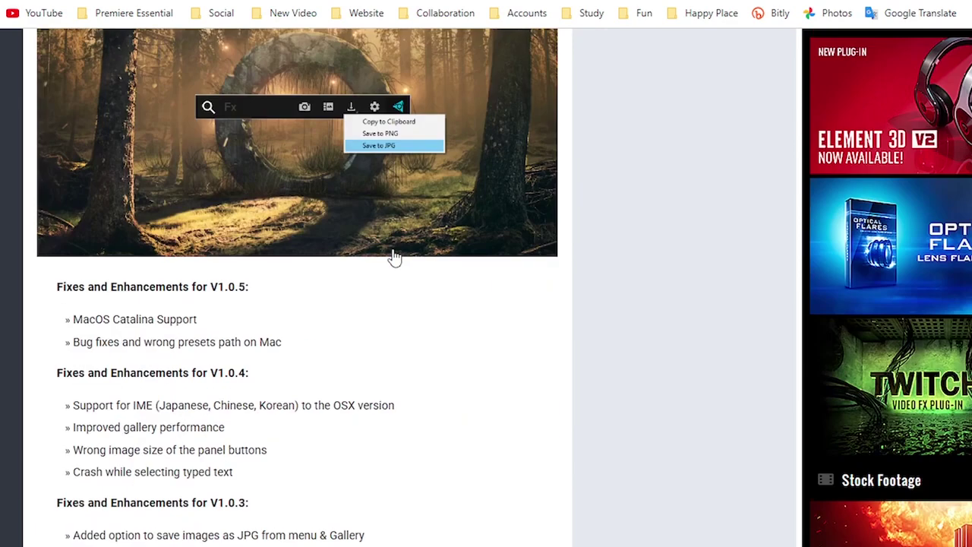
pyautogui.scroll(3, 395, 259)
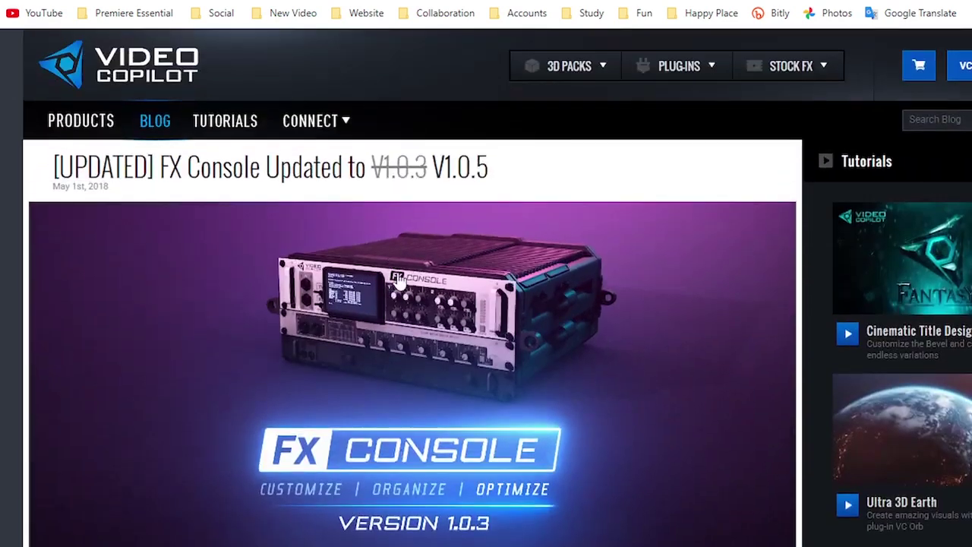
pyautogui.scroll(-15, 397, 279)
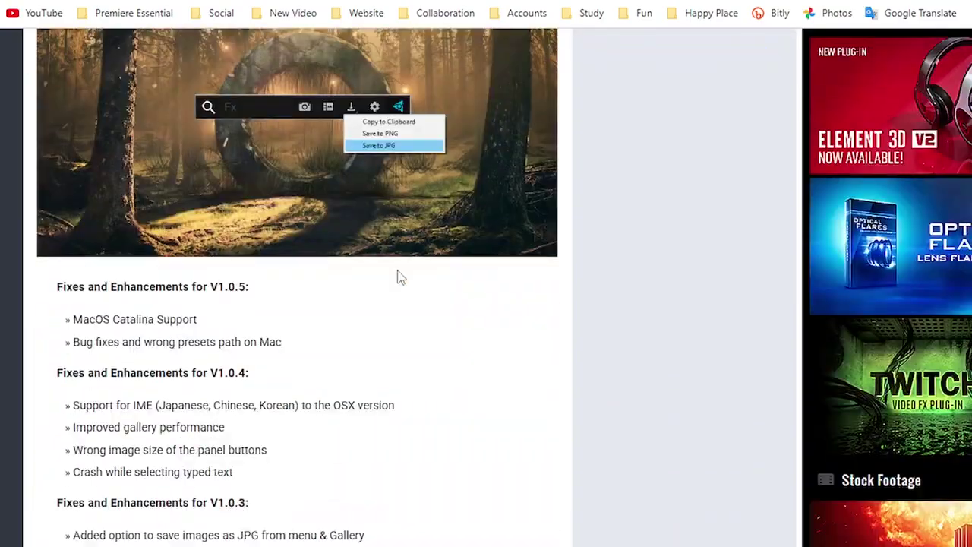
pyautogui.scroll(-6, 397, 274)
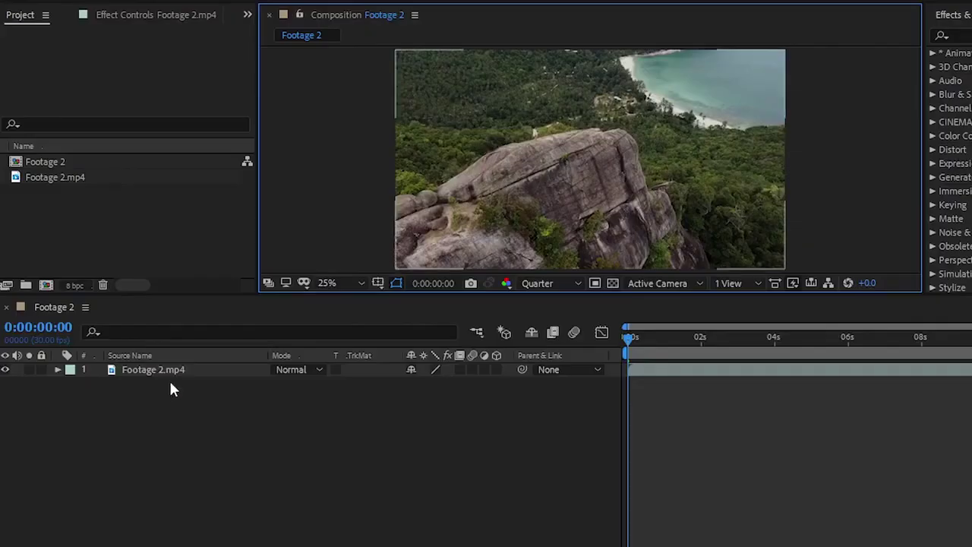
pyautogui.click(275, 465)
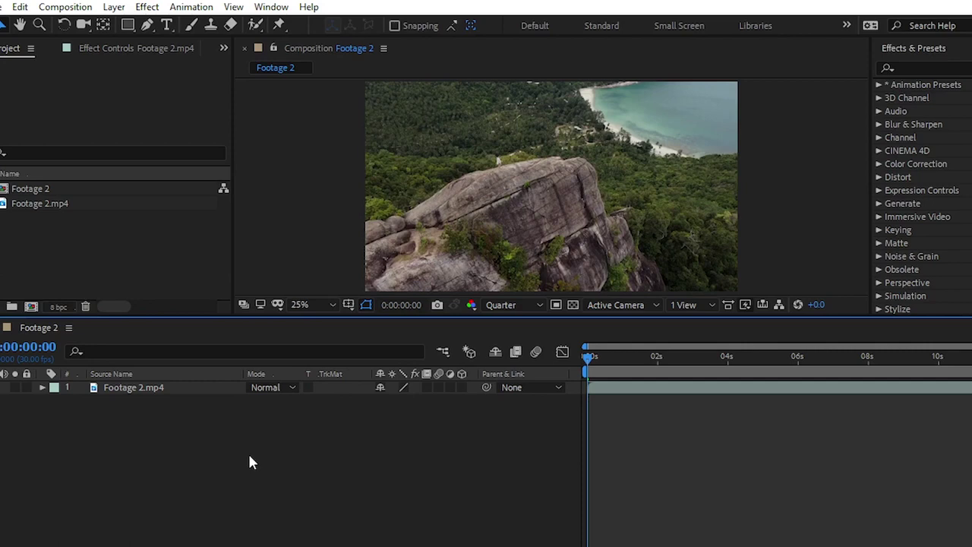
pyautogui.rightClick(164, 384)
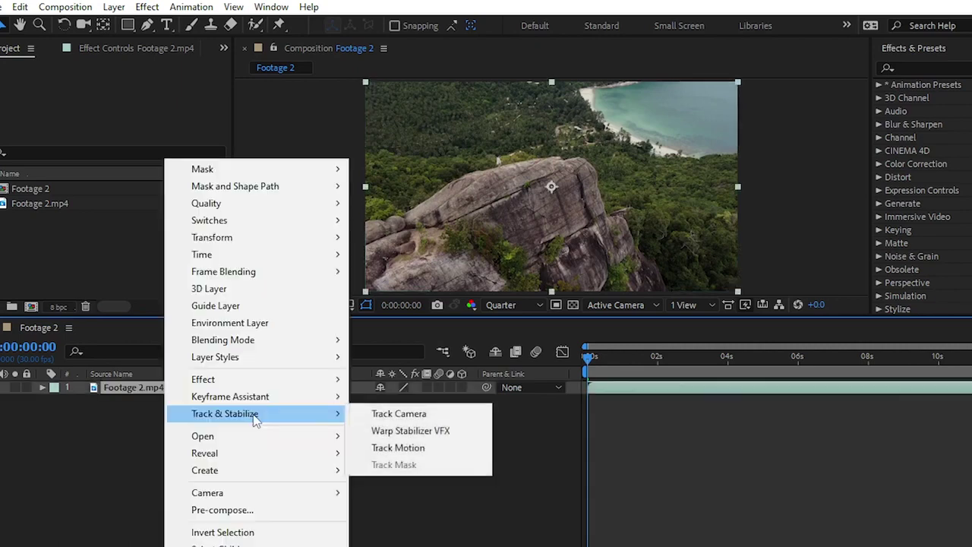
pyautogui.moveTo(243, 389)
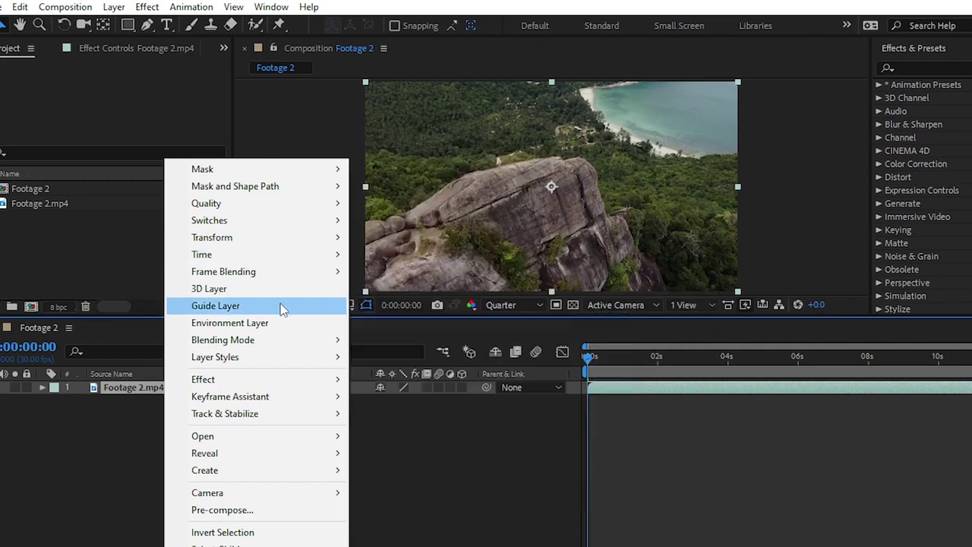
pyautogui.click(125, 429)
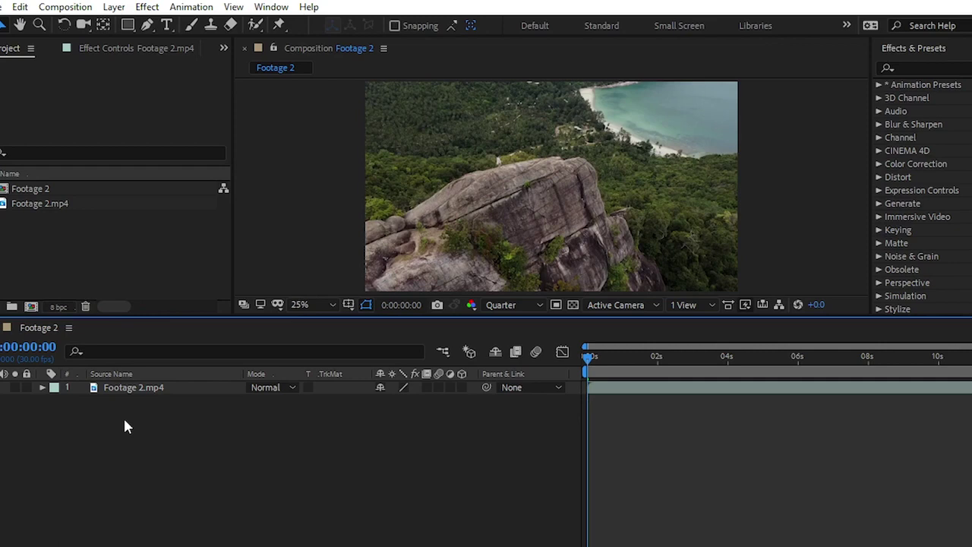
# - Select the Footage 2.mp4 layer and bring up the FX Console search with Ctrl+Space
pyautogui.hotkey('ctrl', 'shift', 'space')
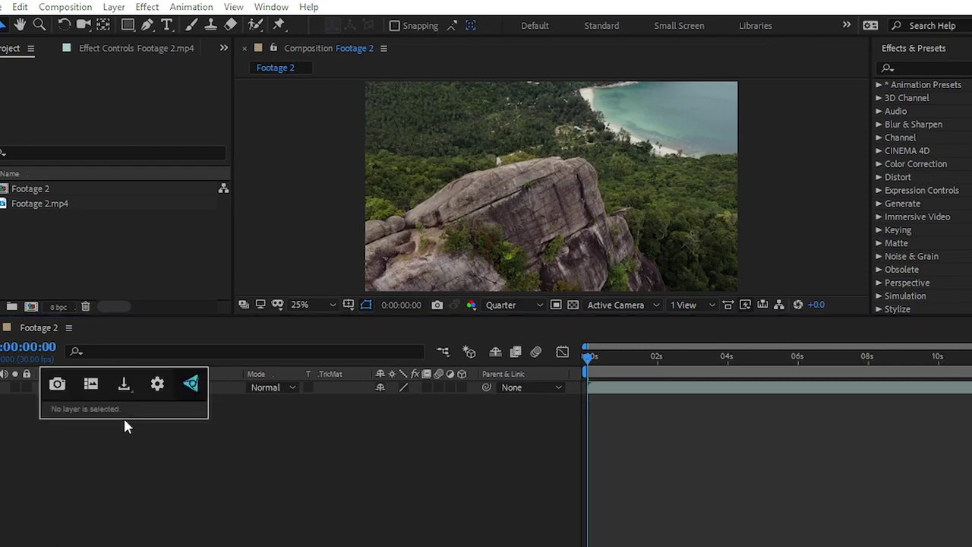
pyautogui.click(199, 448)
pyautogui.click(171, 389)
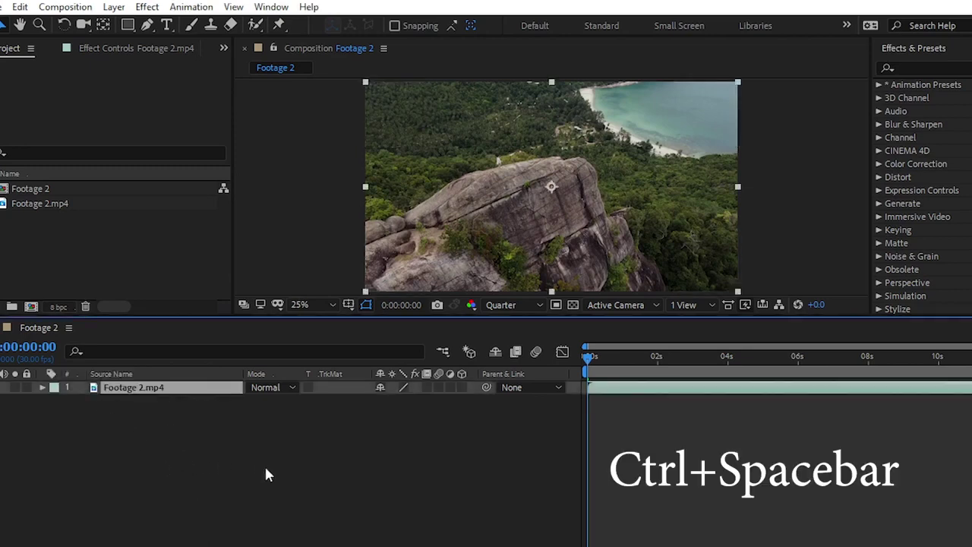
pyautogui.hotkey('ctrl', 'space')
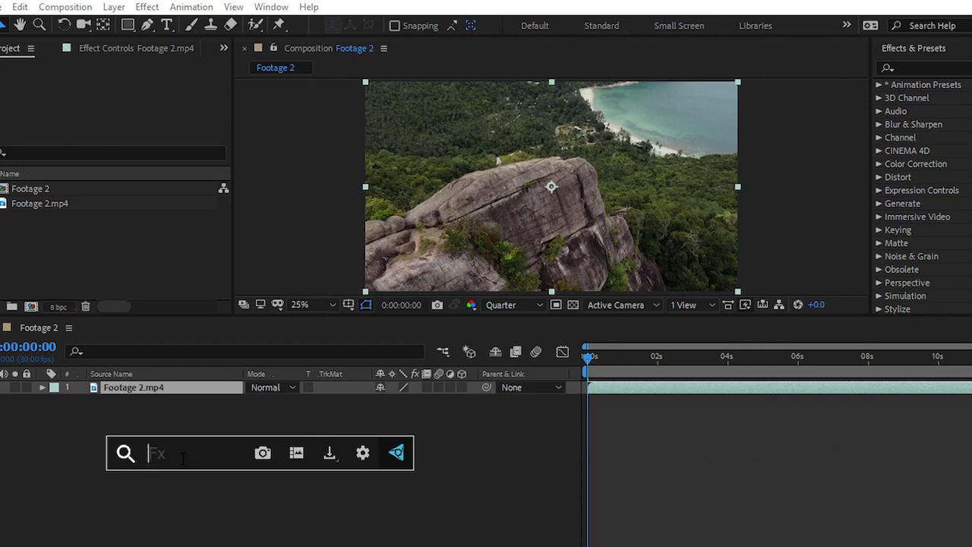
# - Search FX Console for 'wigg' and apply the Wiggle - position preset to Footage 2.mp4
pyautogui.write('wiigle')
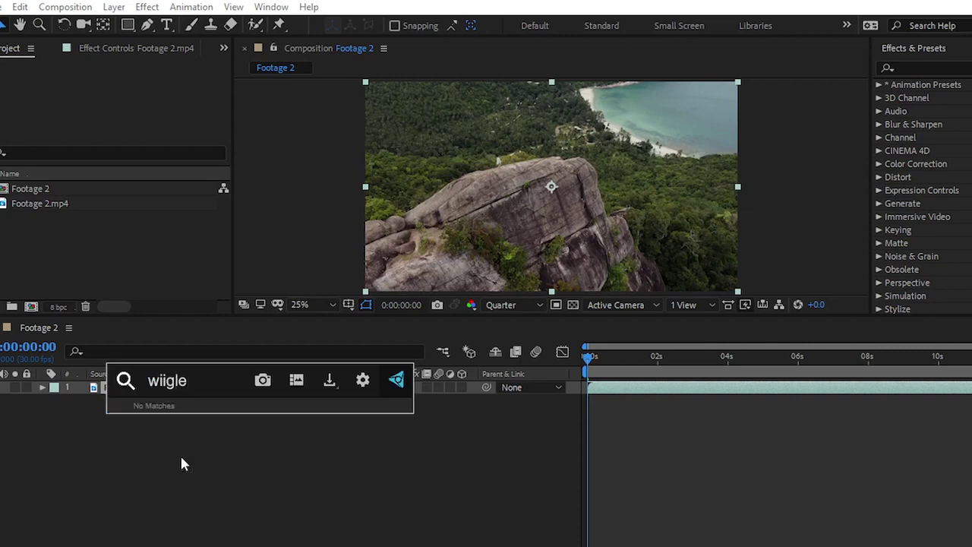
pyautogui.press('BackSpace')
pyautogui.press('BackSpace')
pyautogui.press('BackSpace')
pyautogui.press('BackSpace')
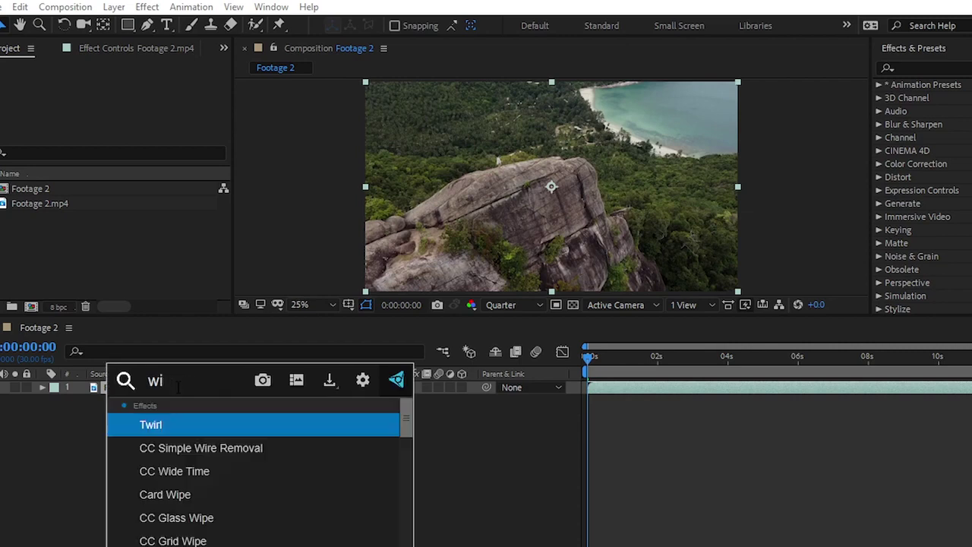
pyautogui.write('gg')
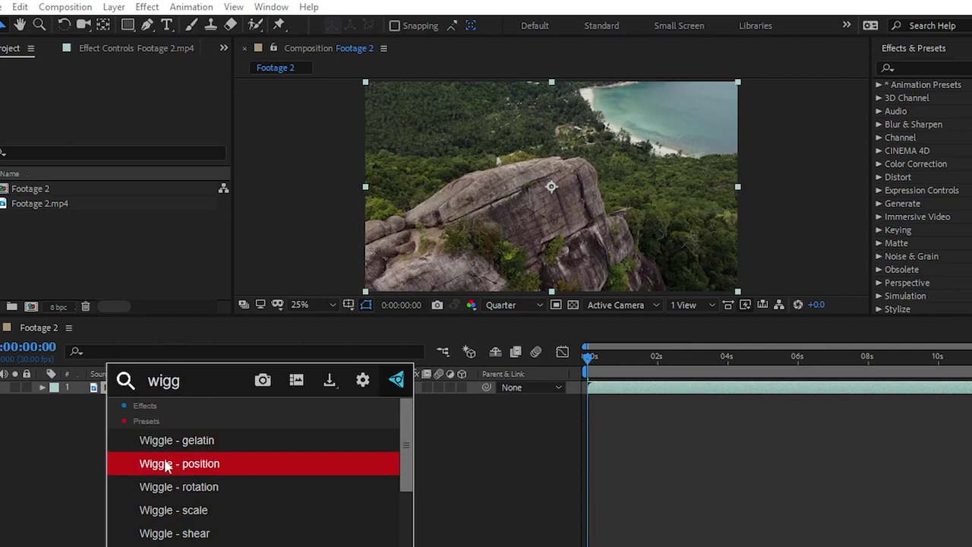
pyautogui.click(193, 466)
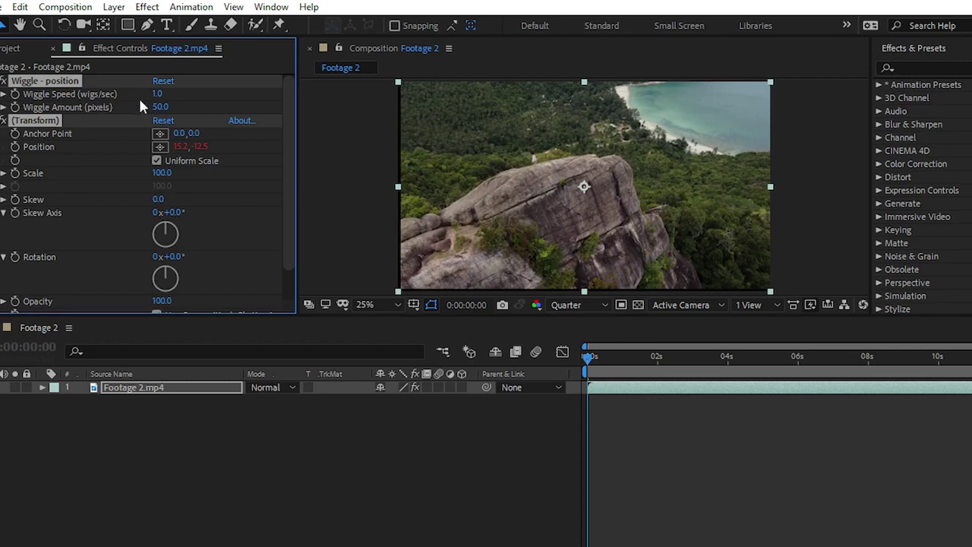
# - Raise the wiggle speed to 19 and preview the shaking footage
pyautogui.moveTo(159, 97); pyautogui.dragTo(106, 110)
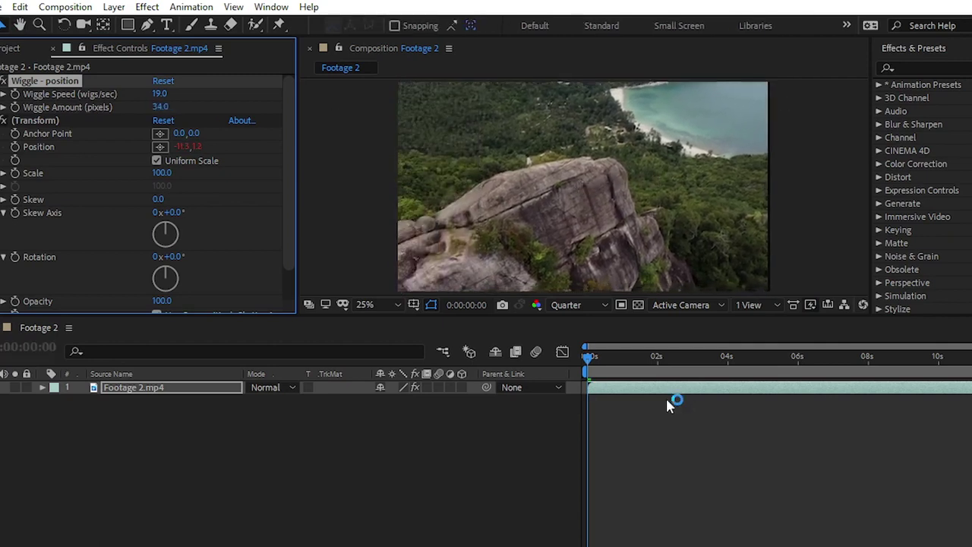
pyautogui.press('space')
pyautogui.press('space')
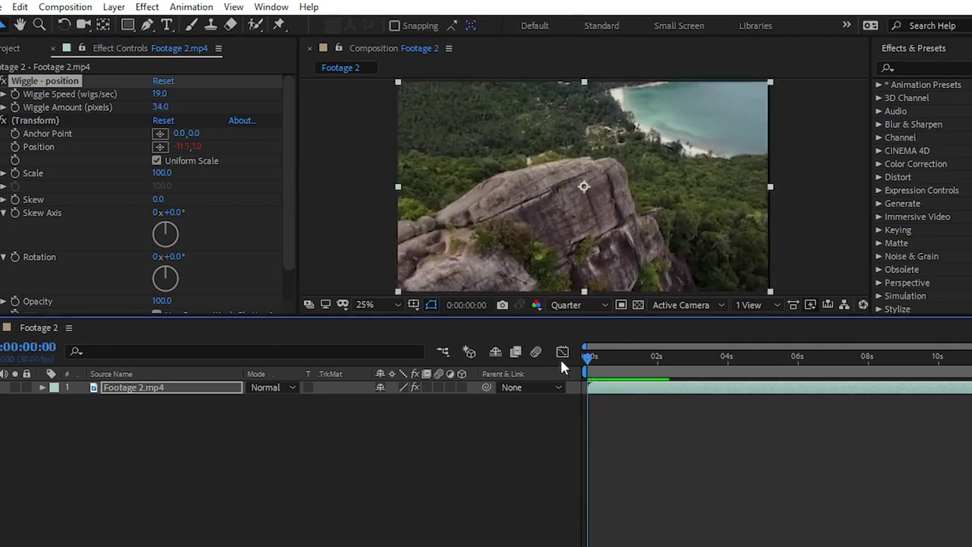
pyautogui.press('space')
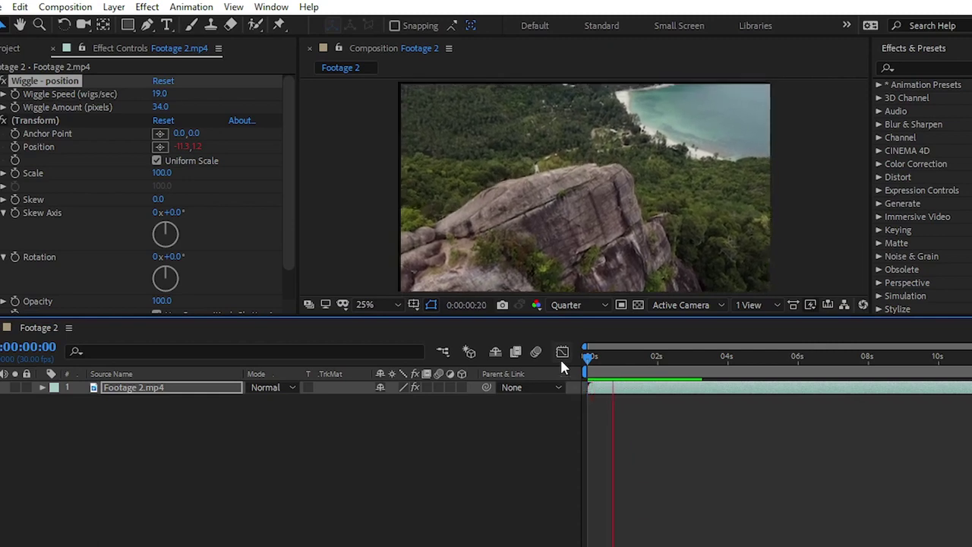
pyautogui.click(405, 109)
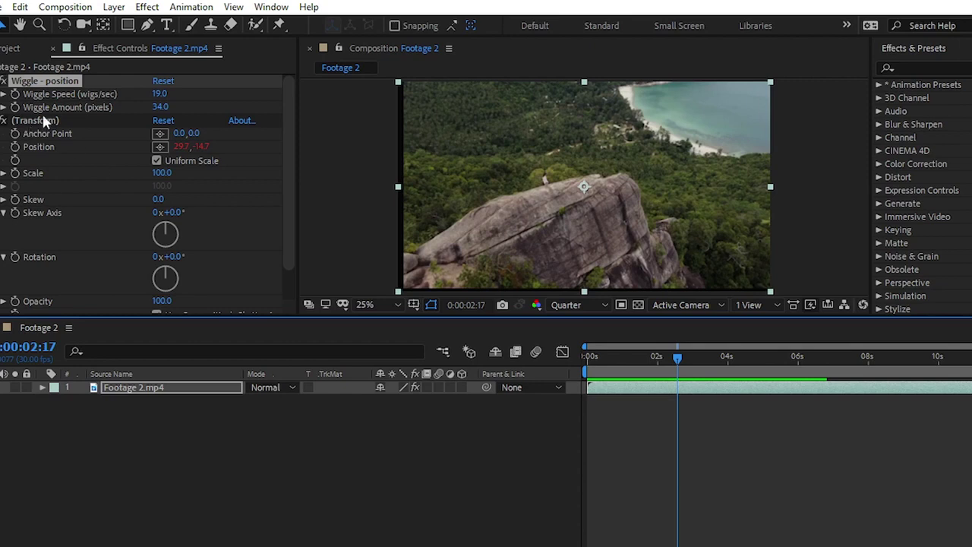
# - Scale the footage up to 107 to hide edges and nudge it slightly left
pyautogui.click(82, 213)
pyautogui.scroll(-1, 82, 213)
pyautogui.moveTo(161, 139); pyautogui.dragTo(167, 138)
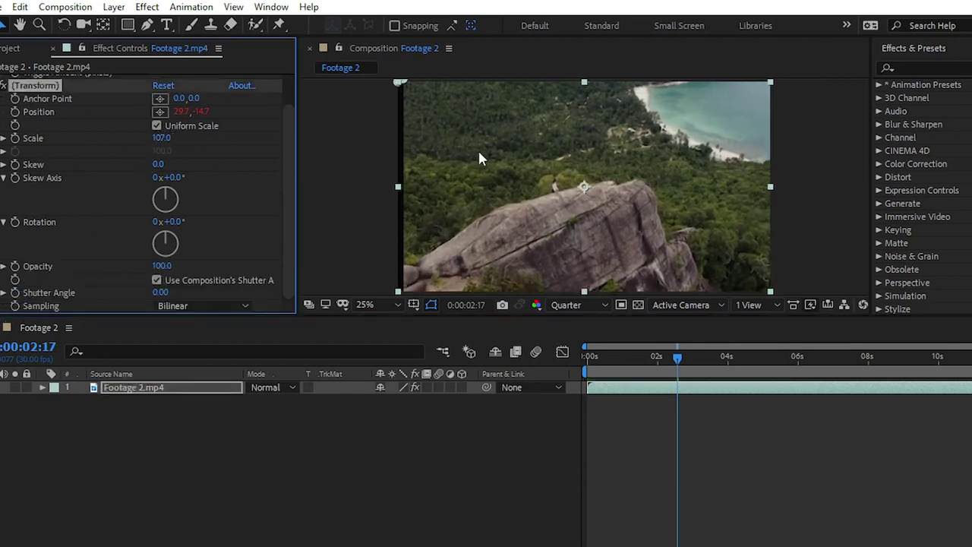
pyautogui.click(472, 156)
pyautogui.moveTo(472, 156); pyautogui.dragTo(467, 149)
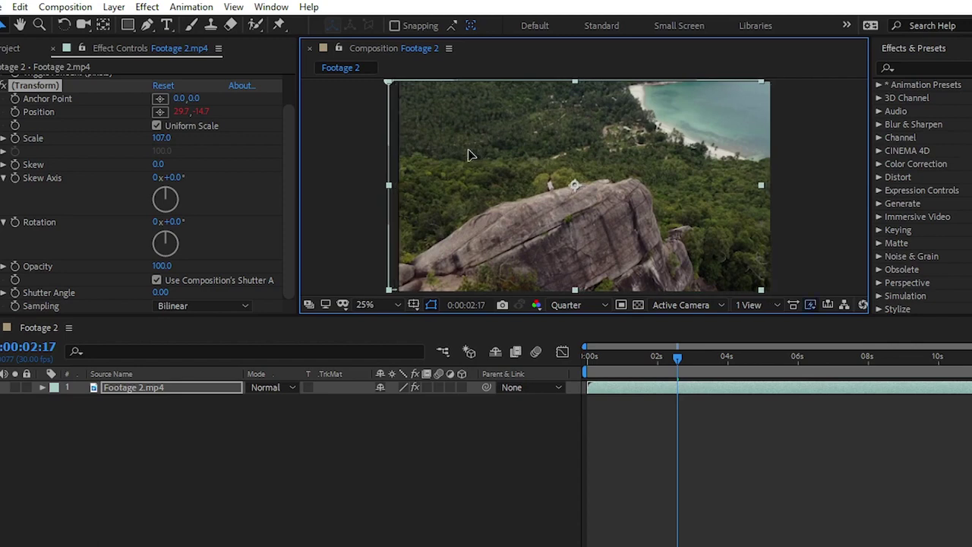
# - Preview the scaled wiggle, then drag Footage 2.mp4 from the Project panel into the composition
pyautogui.press('space')
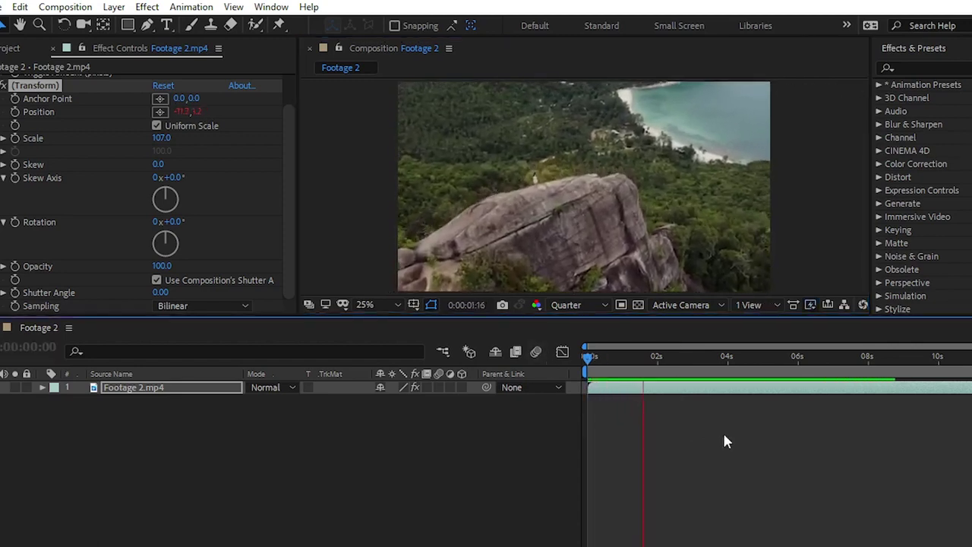
pyautogui.press('space')
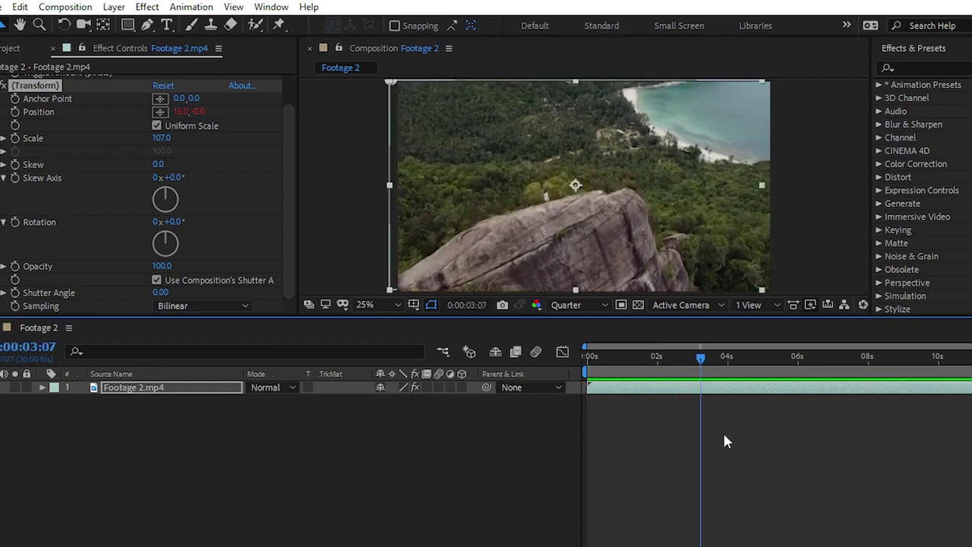
pyautogui.press('space')
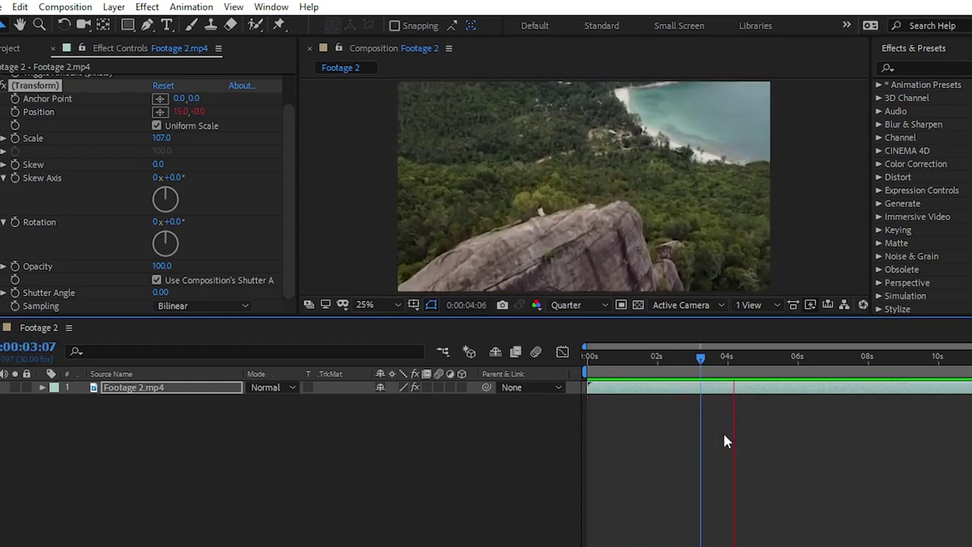
pyautogui.click(717, 354)
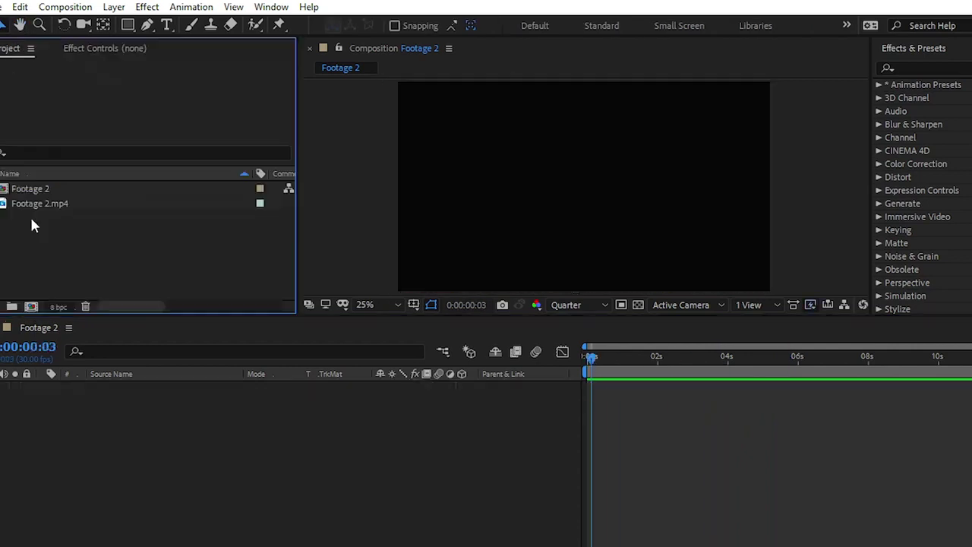
pyautogui.moveTo(30, 188); pyautogui.dragTo(77, 417)
# - Drop Footage 2.mp4 in as layer 1, select it, and search FX Console for 'motion'
pyautogui.click(149, 417)
pyautogui.click(156, 383)
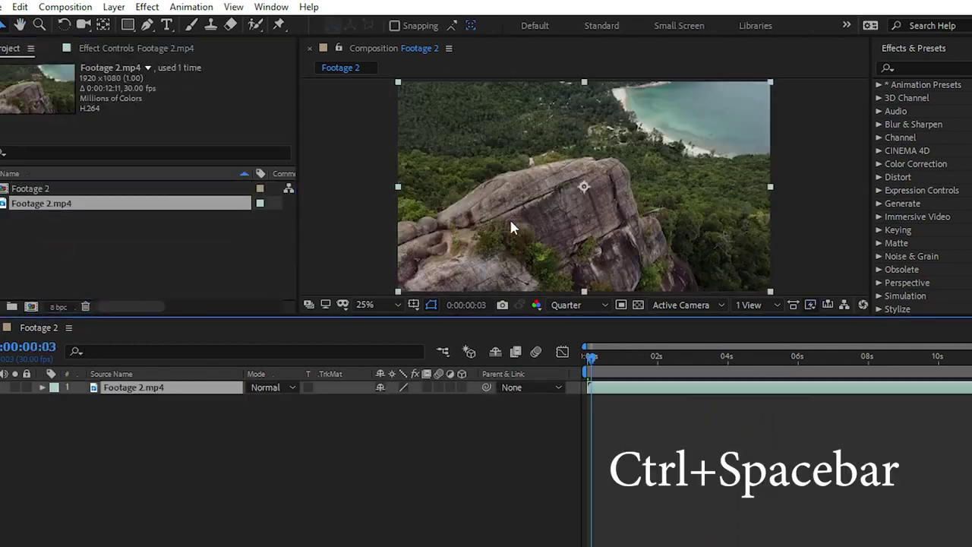
pyautogui.hotkey('ctrl', 'space')
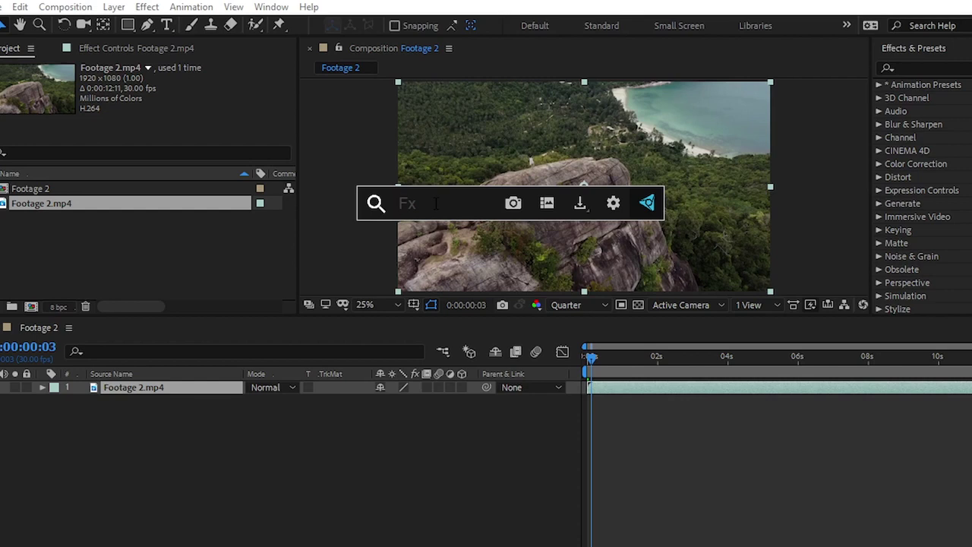
pyautogui.write('motion')
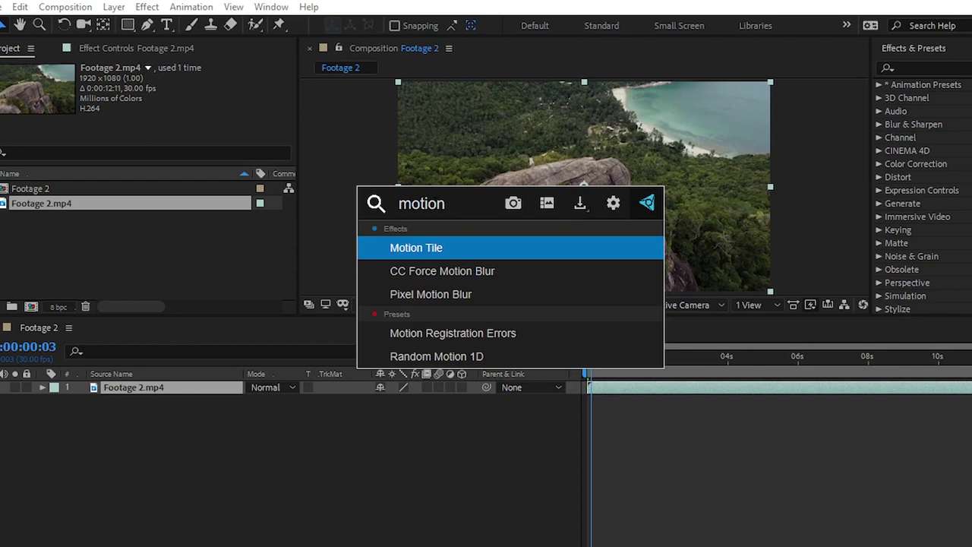
# - Apply Motion Tile with a 680 output width and shrink the layer scale to 75%
pyautogui.click(441, 252)
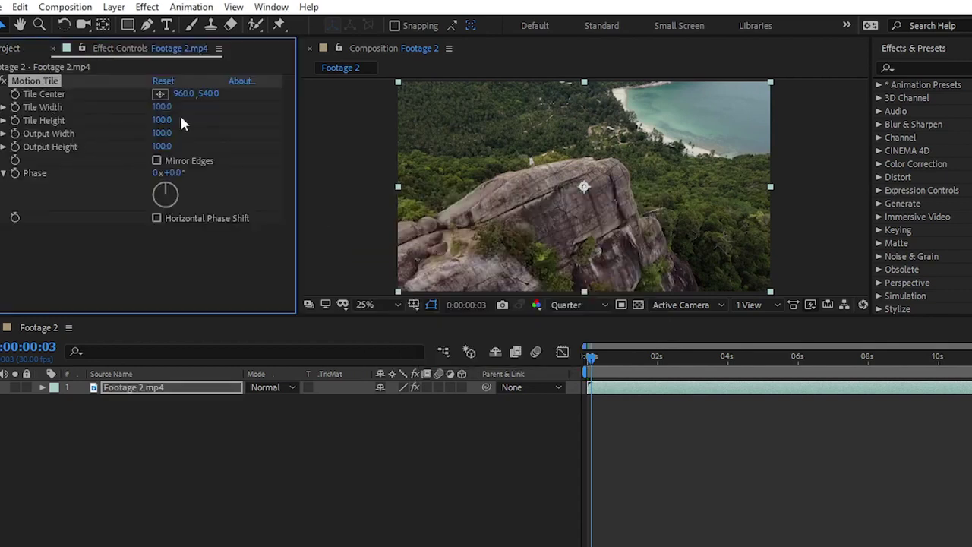
pyautogui.click(161, 133)
pyautogui.click(215, 144)
pyautogui.click(162, 133)
pyautogui.write('680')
pyautogui.press('Return')
pyautogui.press('s')
pyautogui.moveTo(397, 401); pyautogui.dragTo(380, 401)
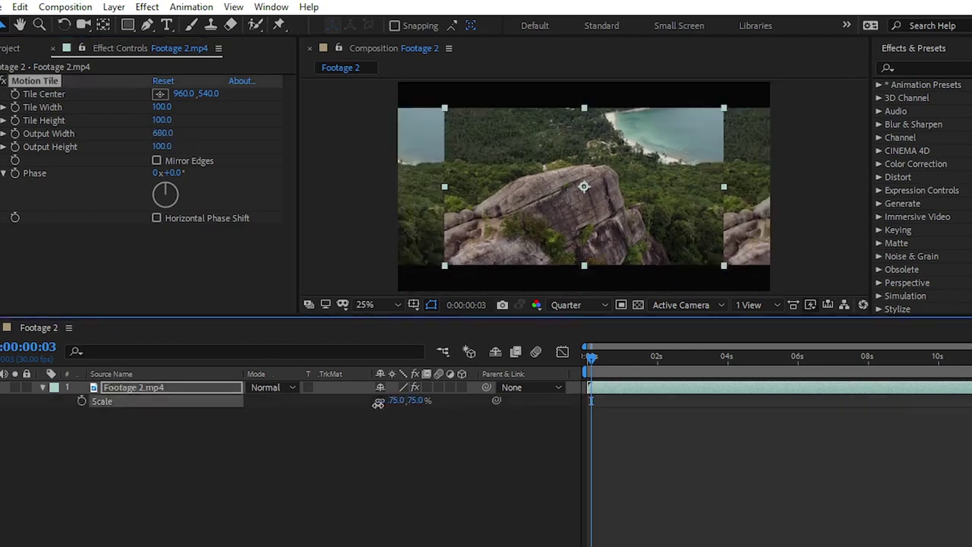
# - Set the Motion Tile output height and width both to 150
pyautogui.click(162, 147)
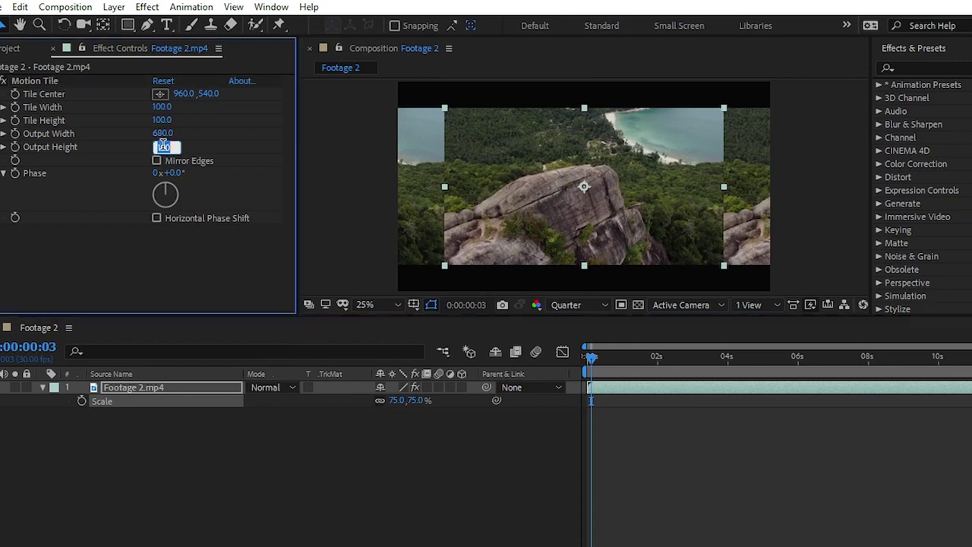
pyautogui.write('150')
pyautogui.press('Return')
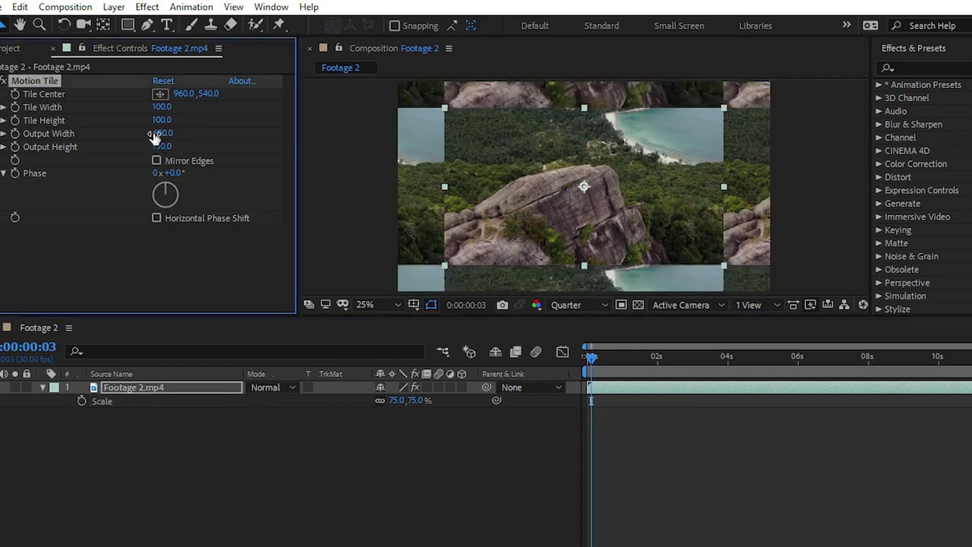
pyautogui.click(161, 133)
pyautogui.write('150')
pyautogui.press('Return')
# - Preview the tiled footage around the two-second mark and select the Motion Tile effect
pyautogui.click(625, 397)
pyautogui.press('space')
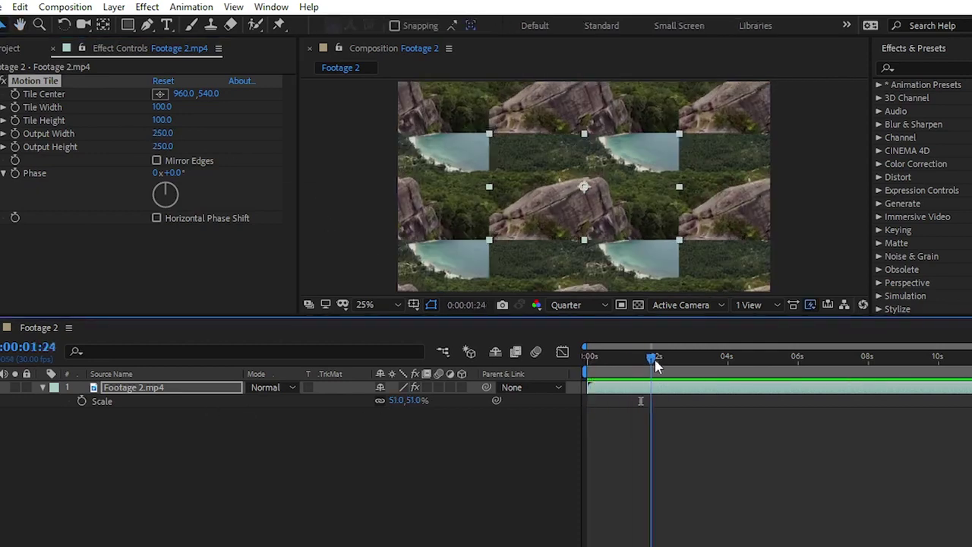
pyautogui.moveTo(653, 363); pyautogui.dragTo(599, 363)
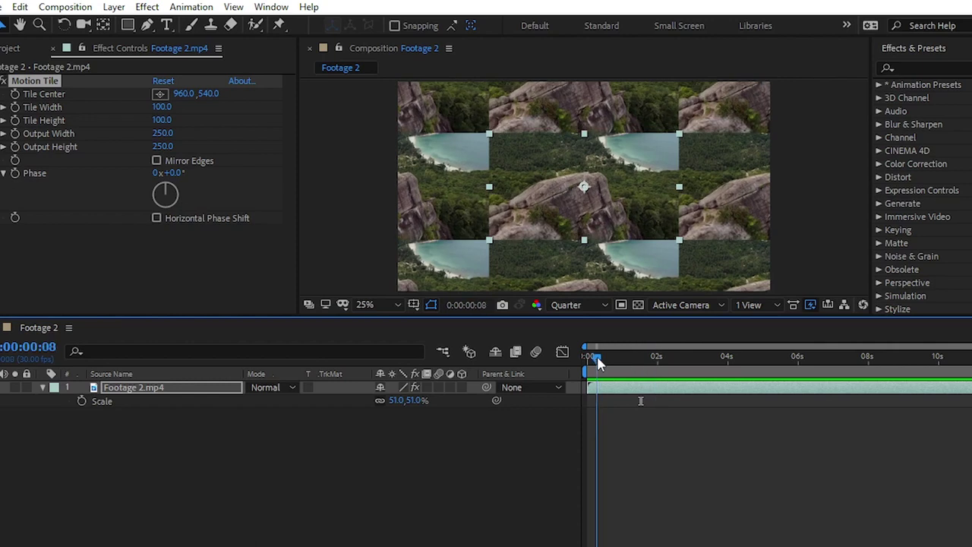
pyautogui.click(44, 84)
# - Delete Motion Tile, reset the layer scale to 100%, and reopen FX Console over the viewer
pyautogui.press('Delete')
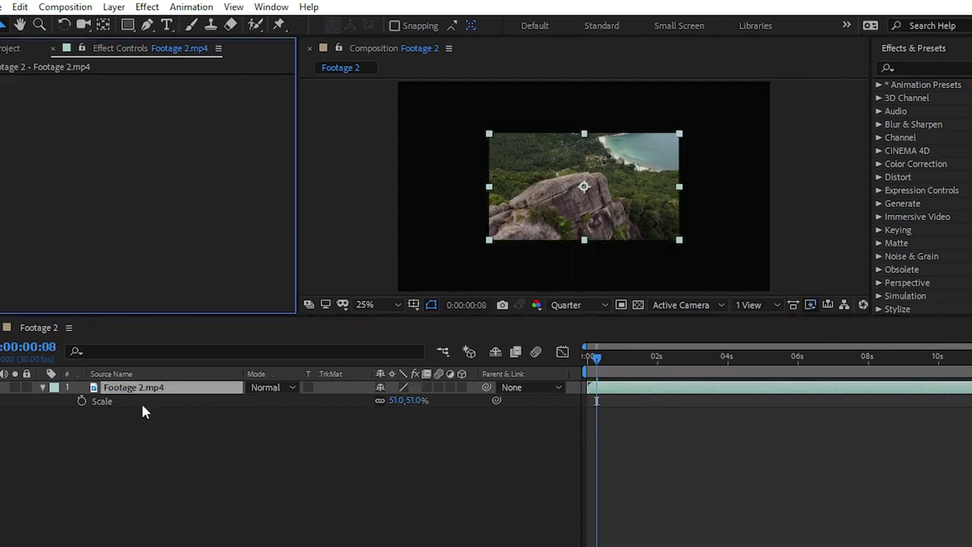
pyautogui.click(395, 400)
pyautogui.write('100')
pyautogui.press('Return')
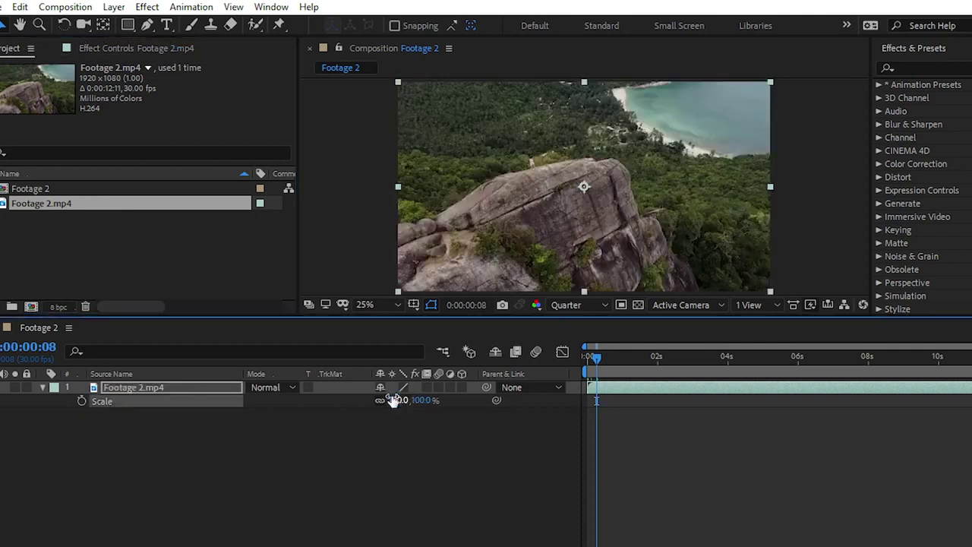
pyautogui.hotkey('ctrl', 'space')
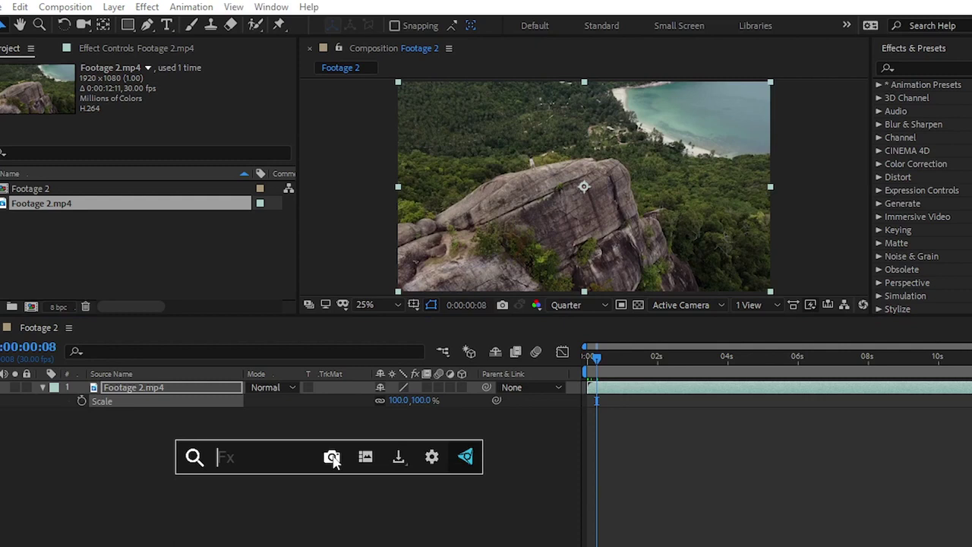
pyautogui.moveTo(332, 461); pyautogui.dragTo(597, 216)
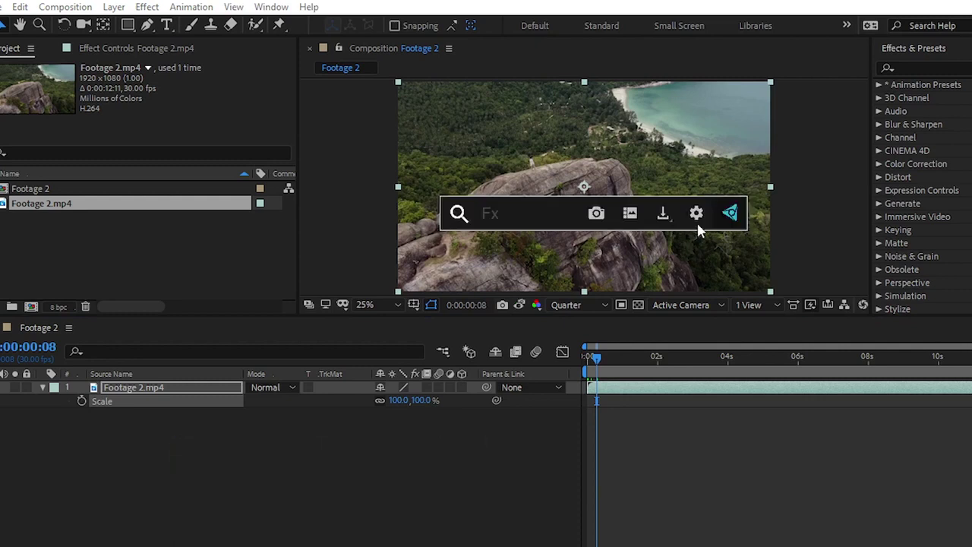
# - In FX Console settings, set UI Color to Light, keep the Ctrl+Space shortcut, and confirm
pyautogui.click(697, 215)
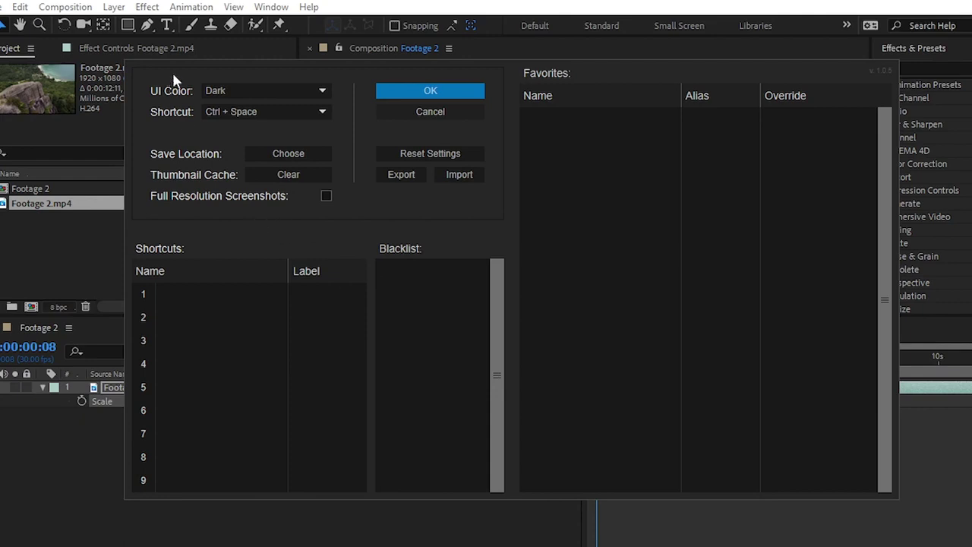
pyautogui.click(211, 97)
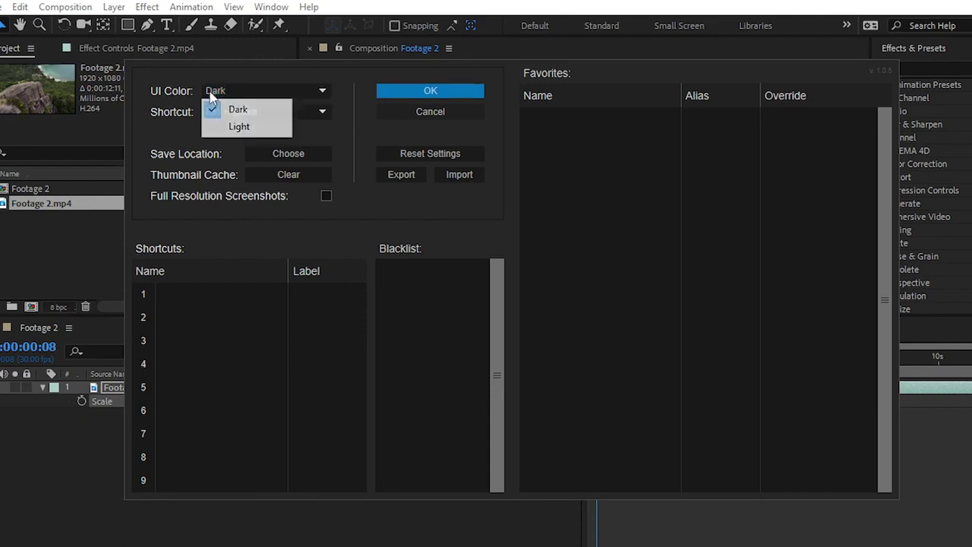
pyautogui.click(248, 128)
pyautogui.click(248, 112)
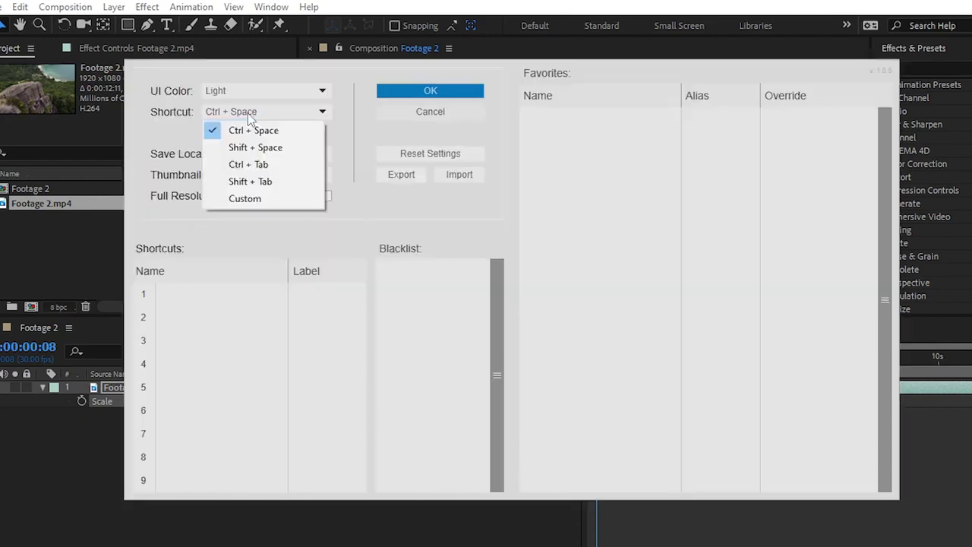
pyautogui.click(338, 138)
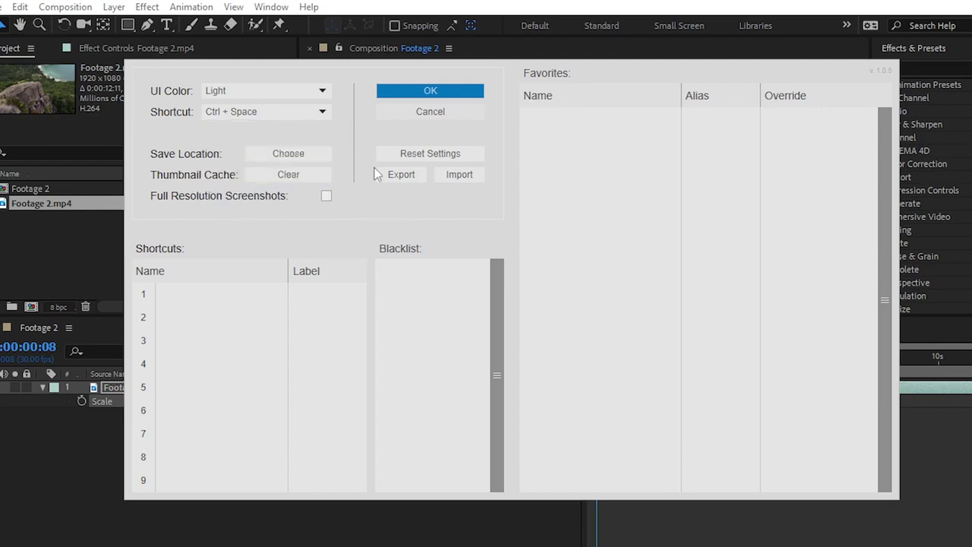
pyautogui.click(441, 92)
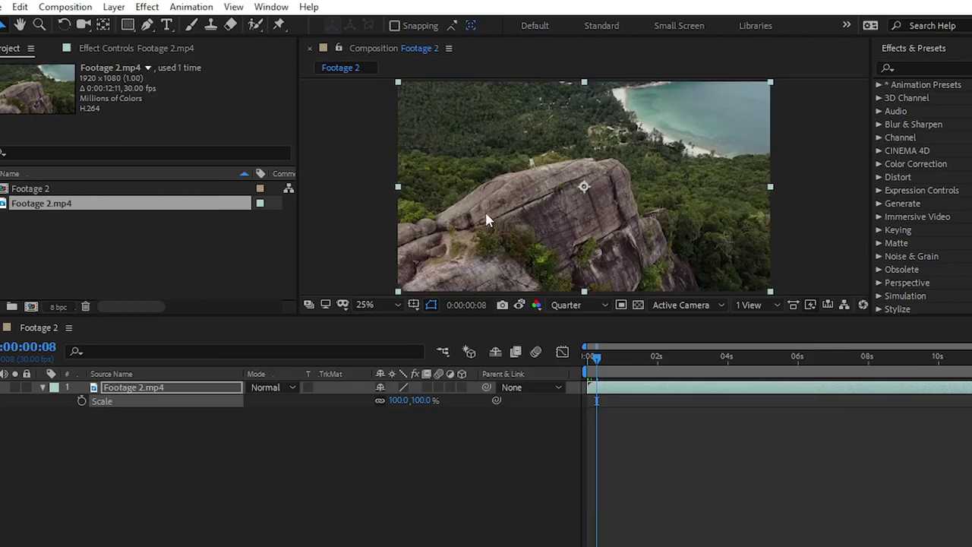
# - Search FX Console for 'mirro' and apply the Mirror effect to the footage
pyautogui.hotkey('ctrl', 'space')
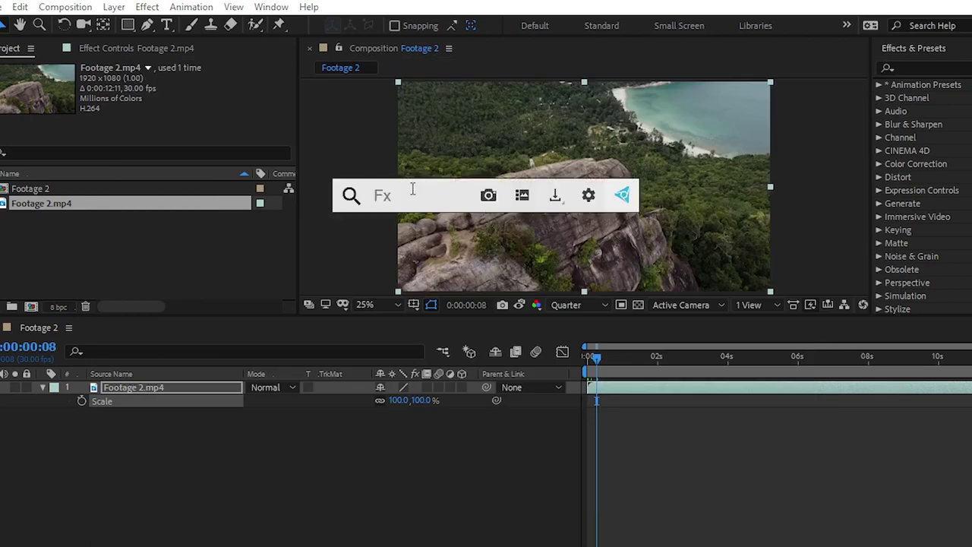
pyautogui.write('mirr')
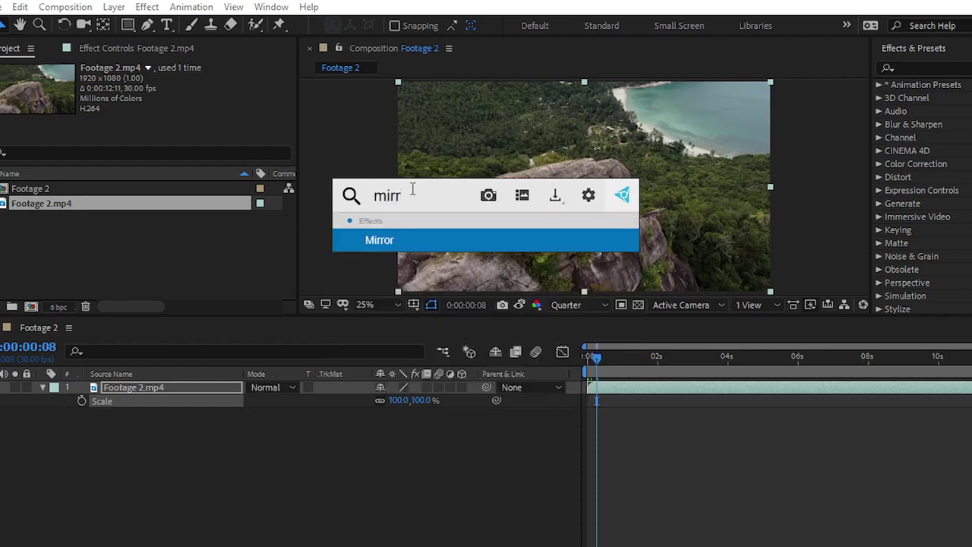
pyautogui.write('o')
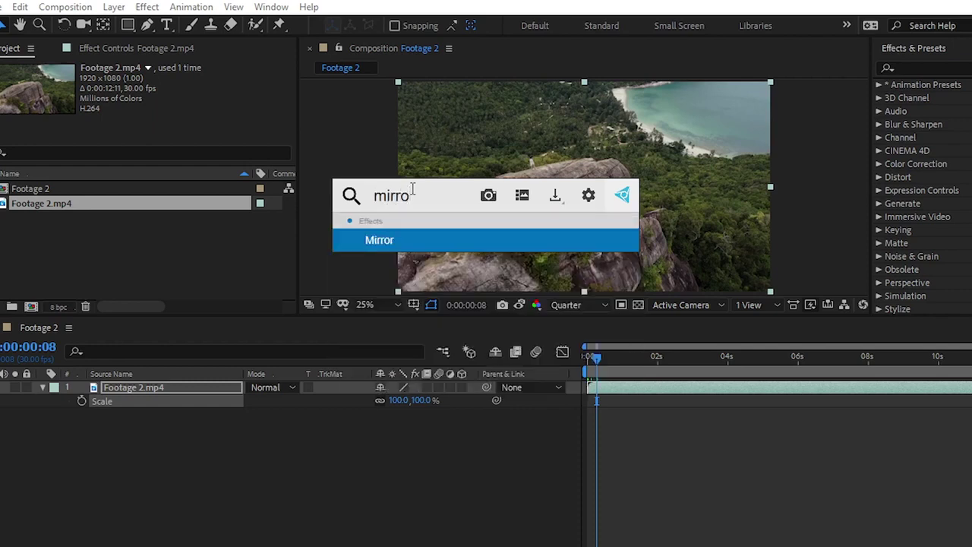
pyautogui.click(384, 239)
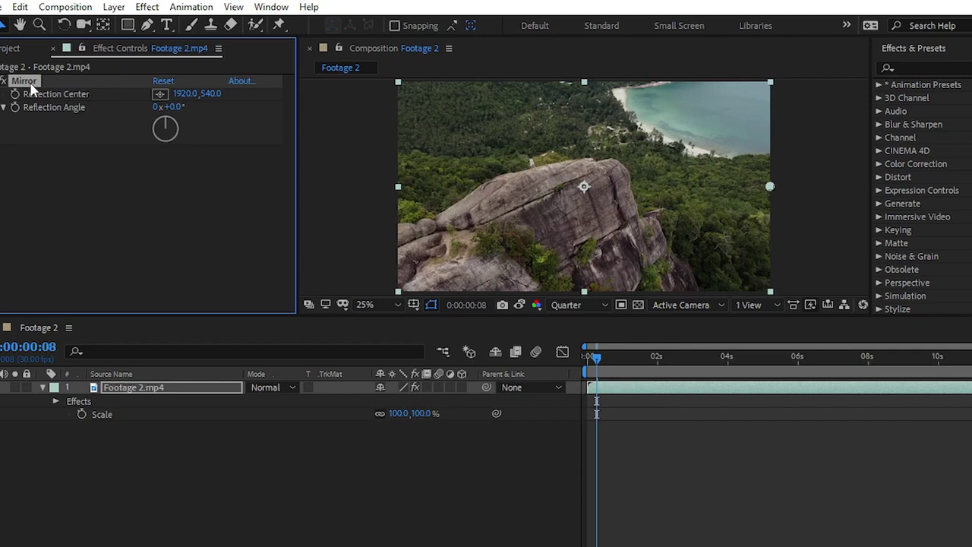
# - Set the Mirror reflection angle to 90° and preview the mirrored clip
pyautogui.moveTo(179, 108); pyautogui.dragTo(245, 105)
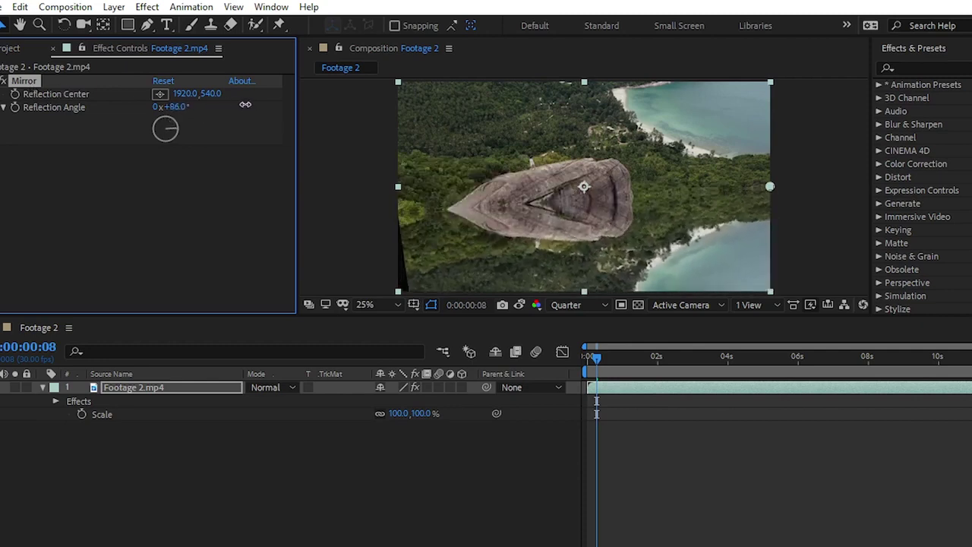
pyautogui.click(186, 106)
pyautogui.write('90')
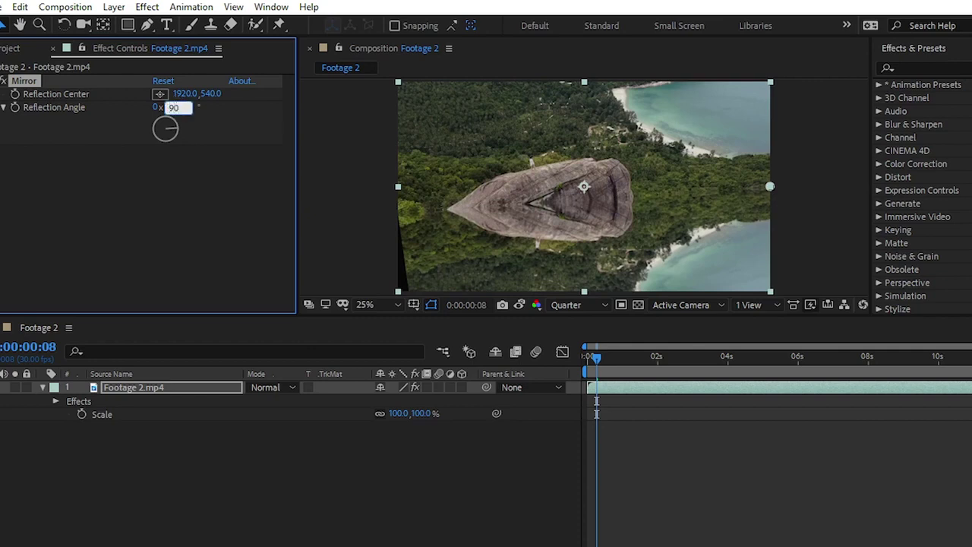
pyautogui.press('Return')
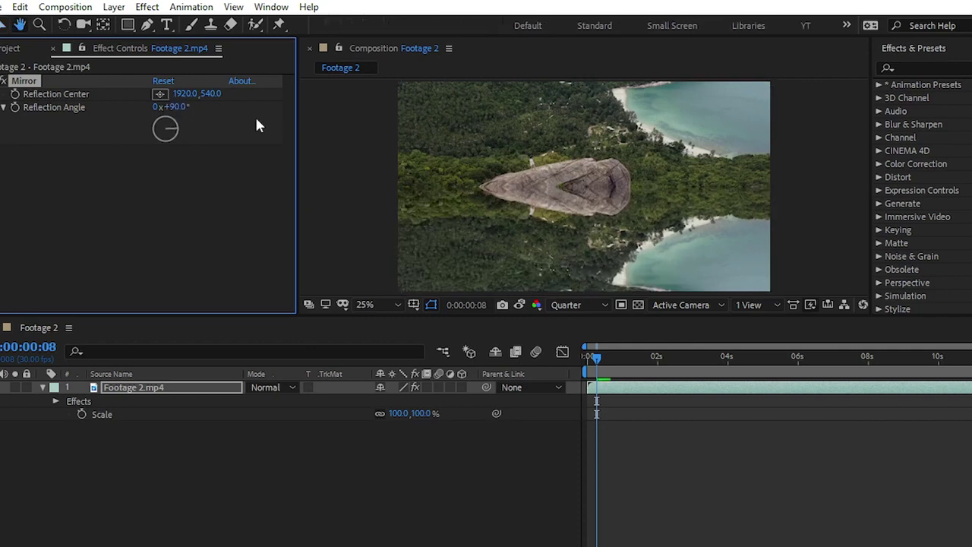
pyautogui.press('space')
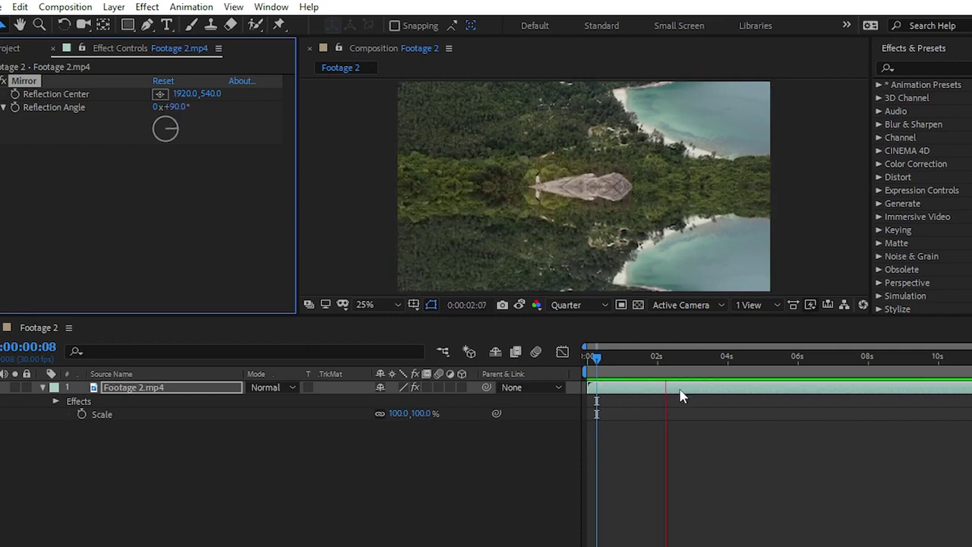
pyautogui.moveTo(672, 373); pyautogui.dragTo(971, 377)
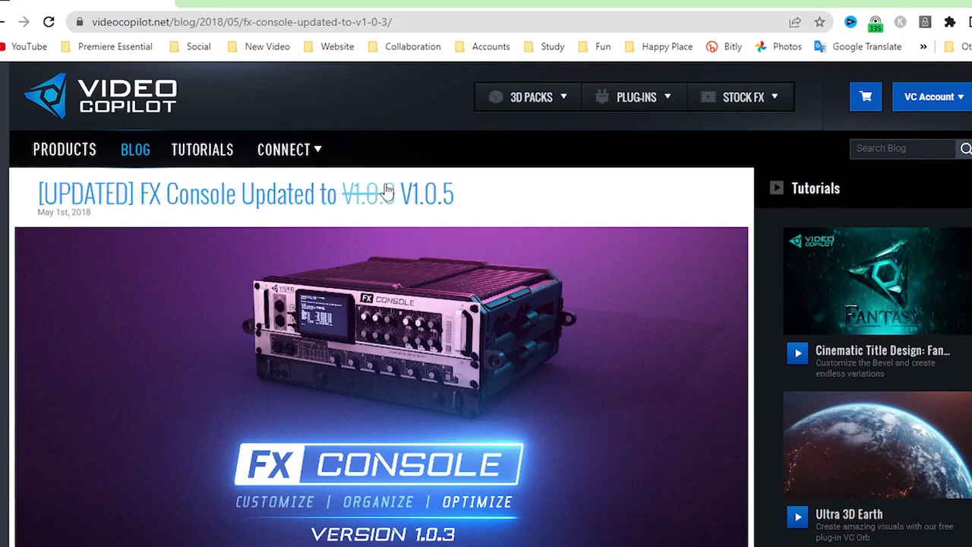
pyautogui.scroll(-10, 336, 304)
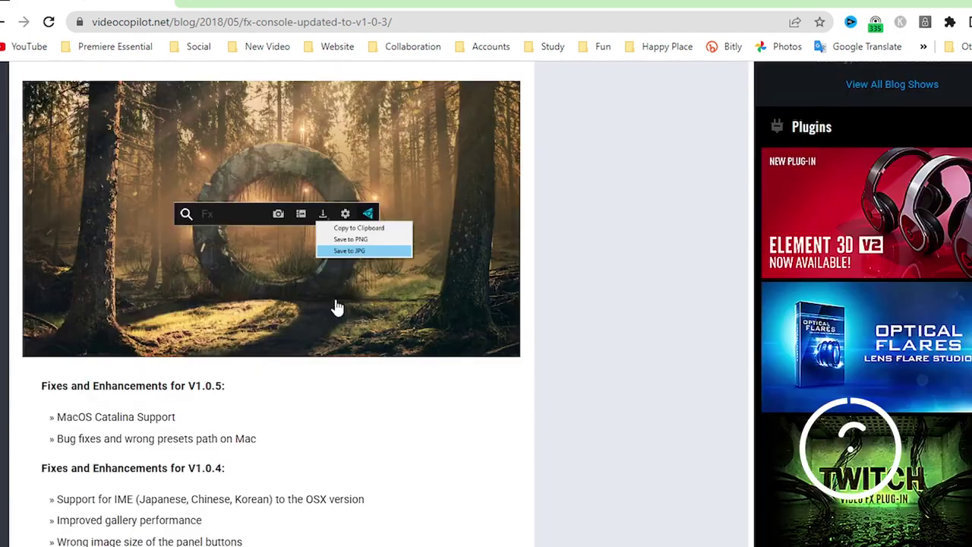
pyautogui.scroll(-1, 338, 305)
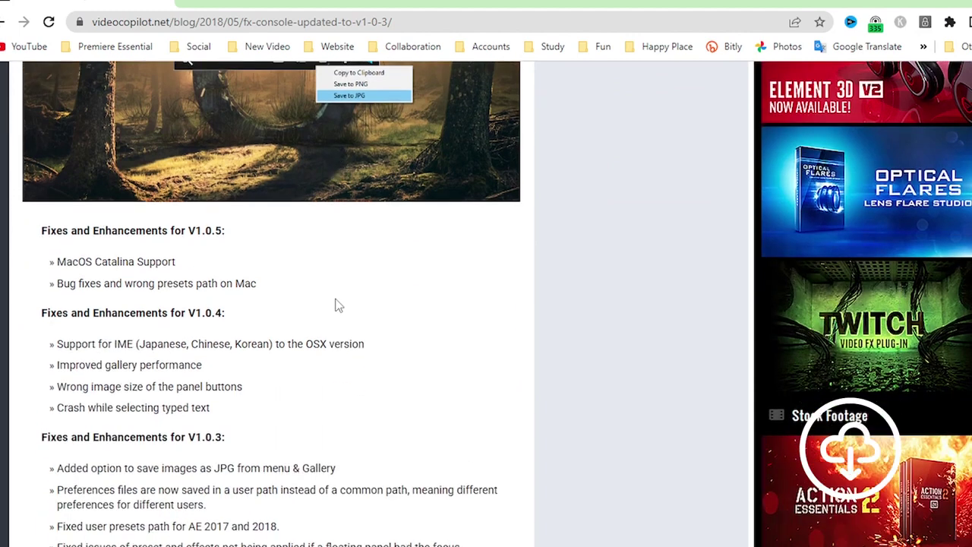
pyautogui.scroll(-8, 339, 304)
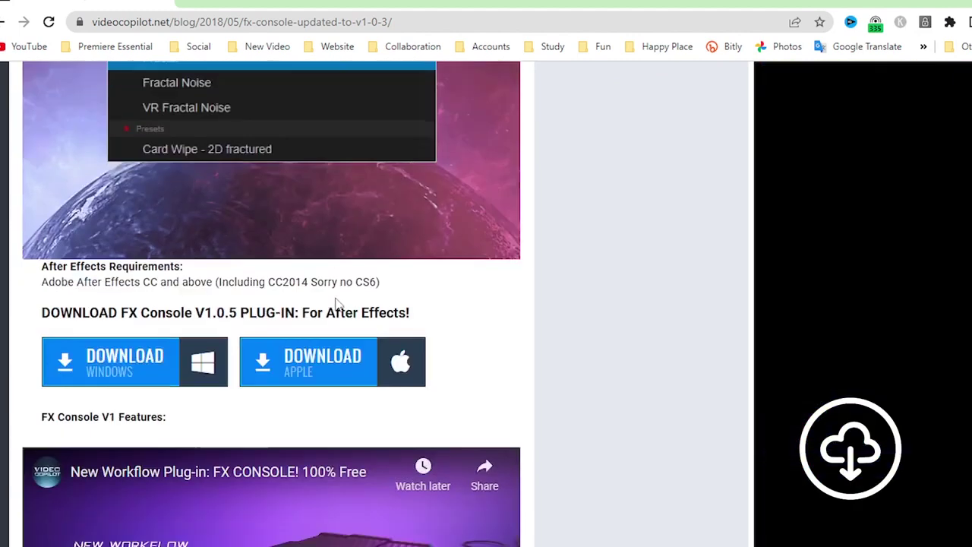
pyautogui.scroll(-4, 339, 304)
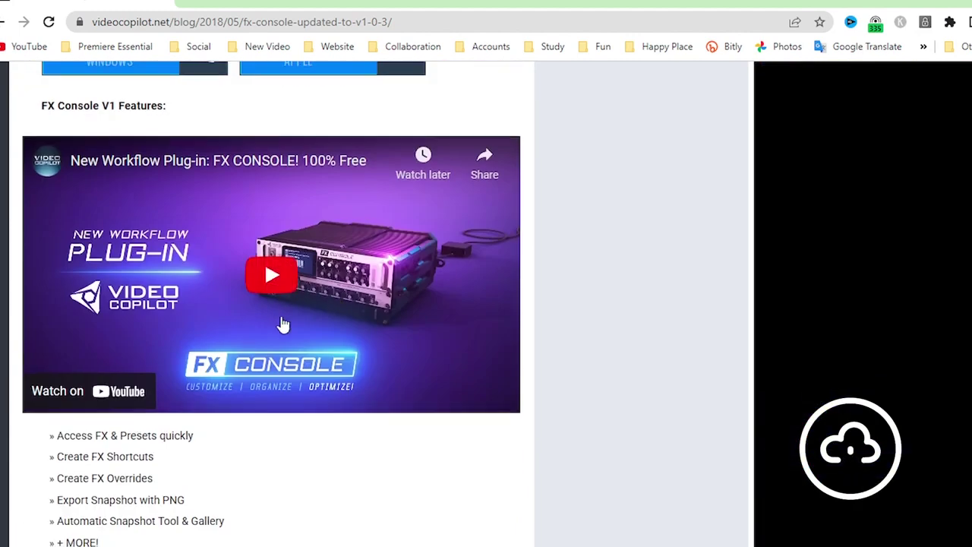
pyautogui.scroll(-3, 61, 222)
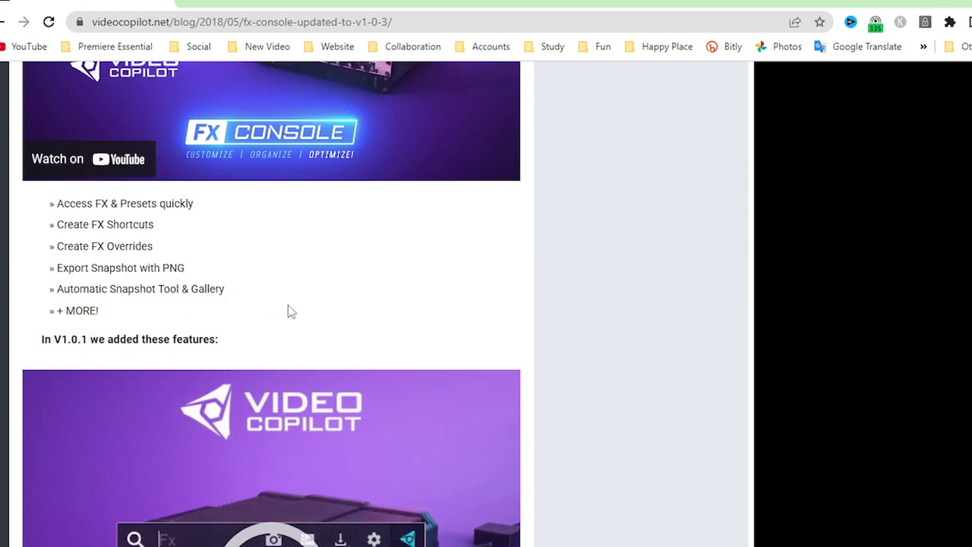
pyautogui.scroll(-5, 288, 310)
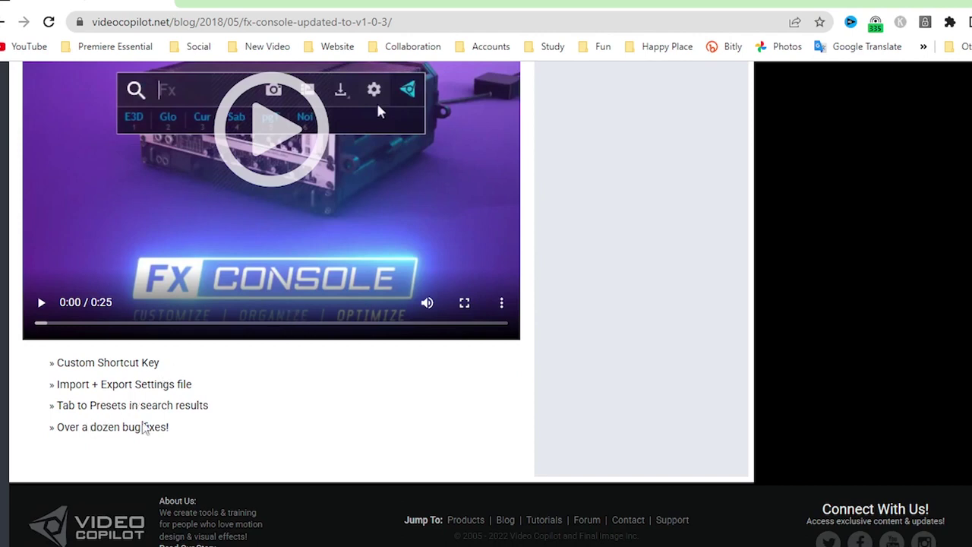
pyautogui.scroll(15, 204, 427)
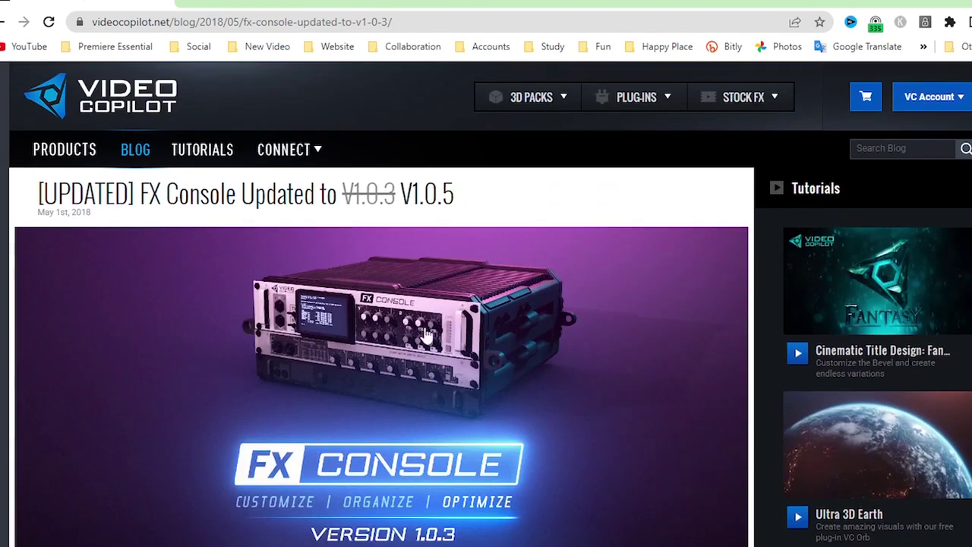